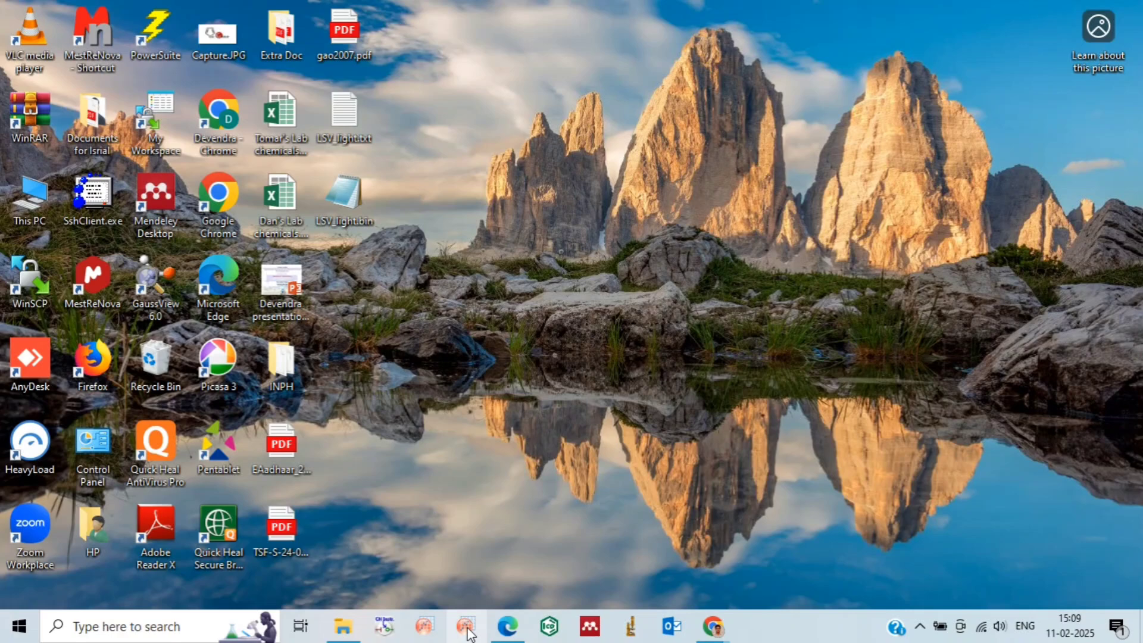
- Launch OriginPro 2019b from the taskbar
click(467, 625)
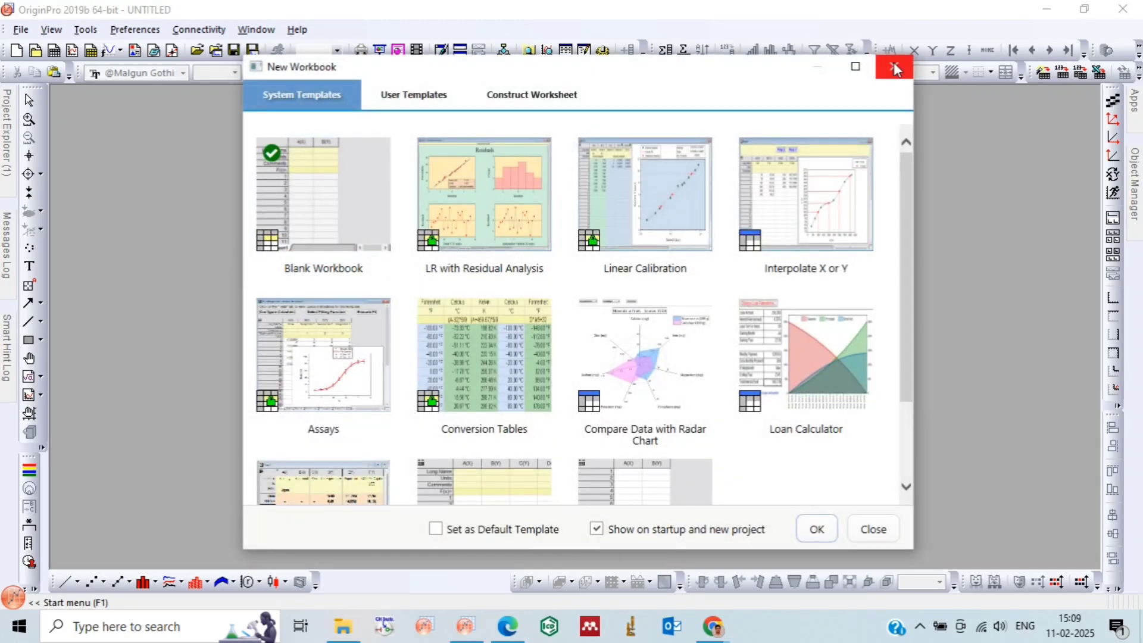
- Close Origin's template chooser, then open LSV_light.txt from the Desktop in Excel, showing All Files
click(894, 62)
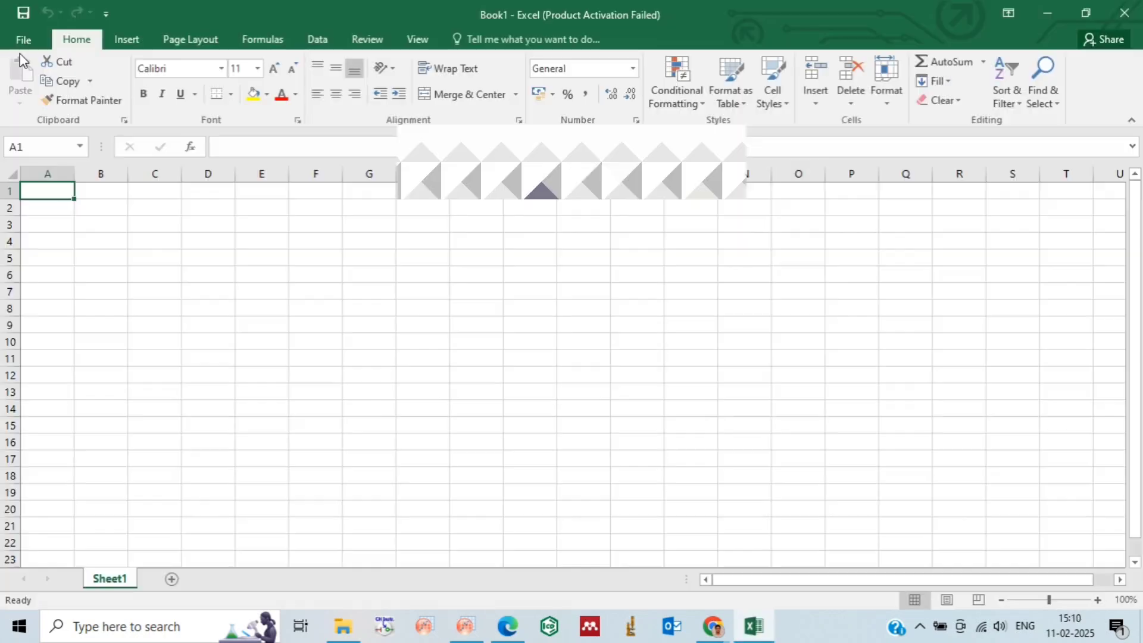
click(25, 41)
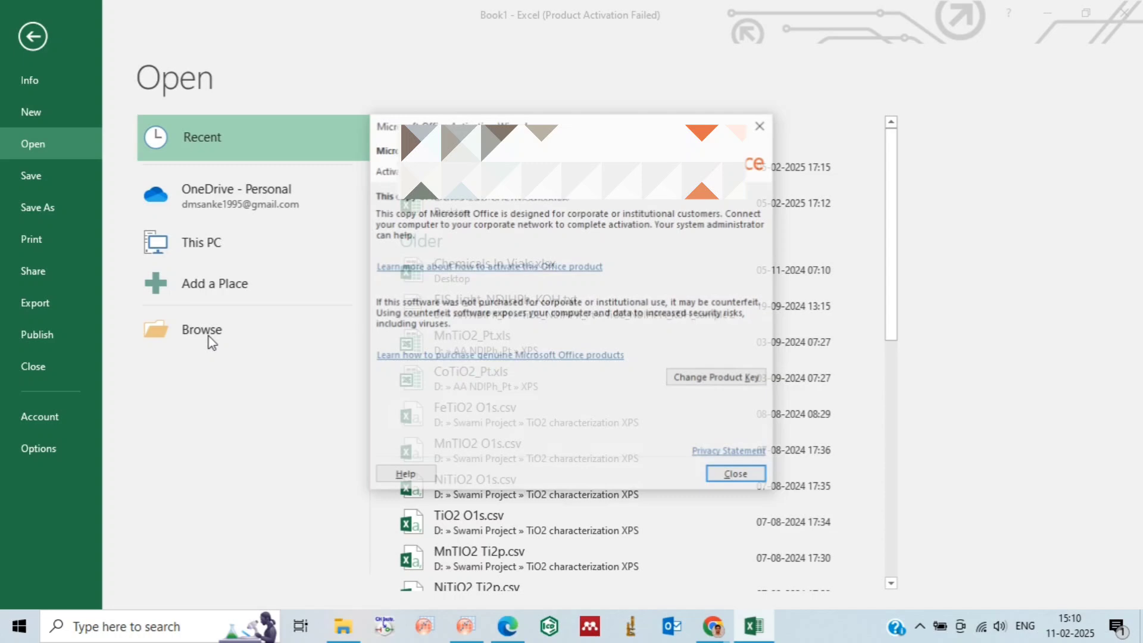
click(762, 124)
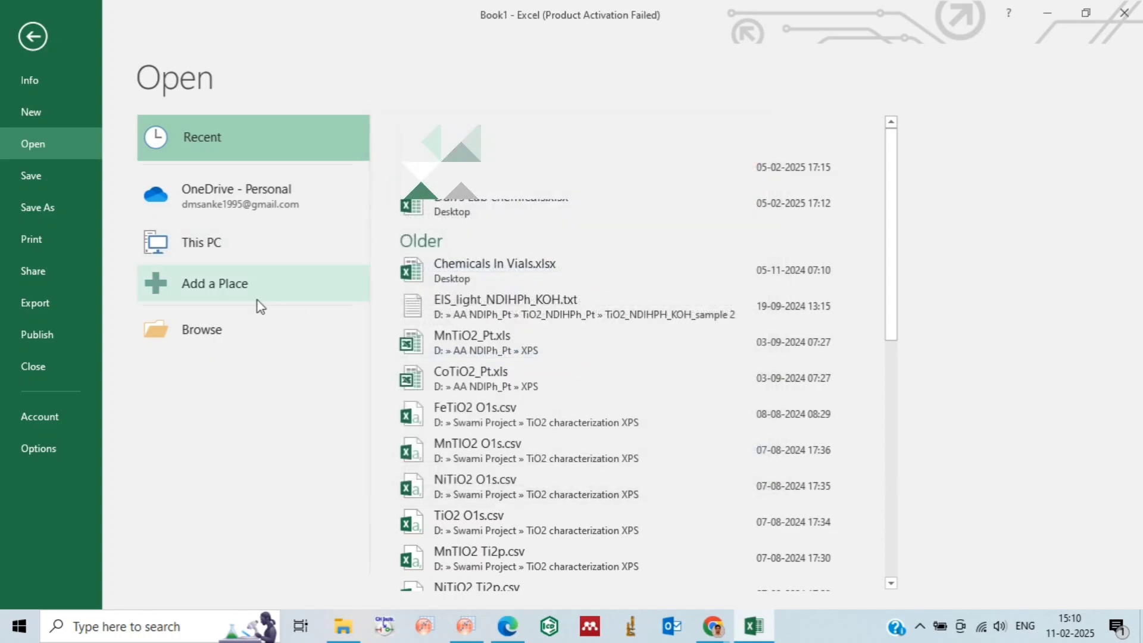
click(215, 326)
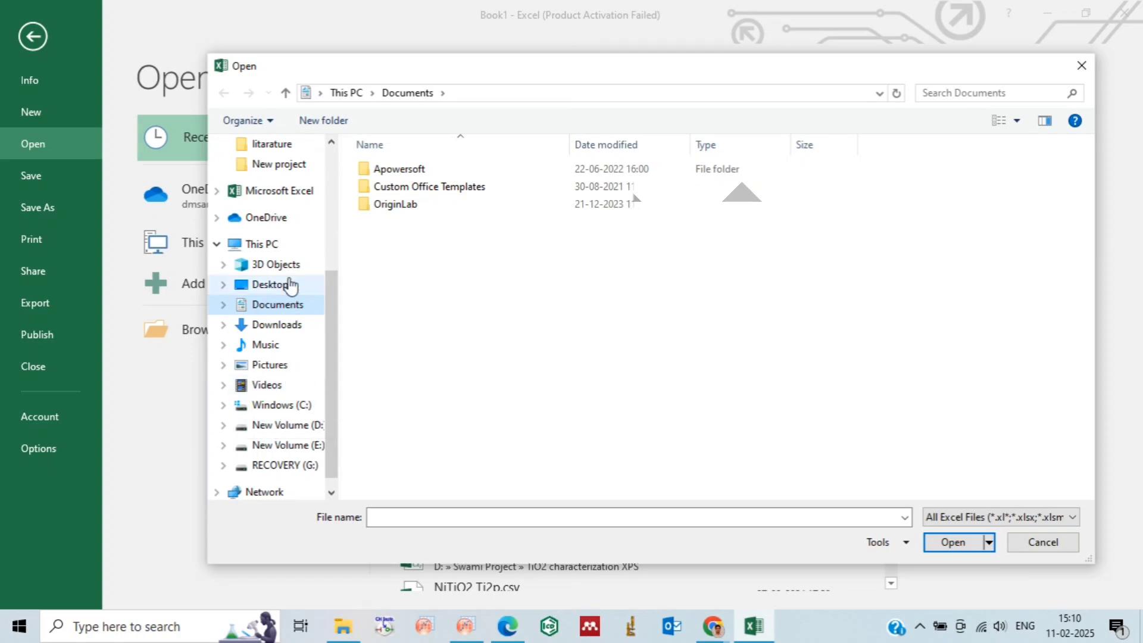
click(290, 285)
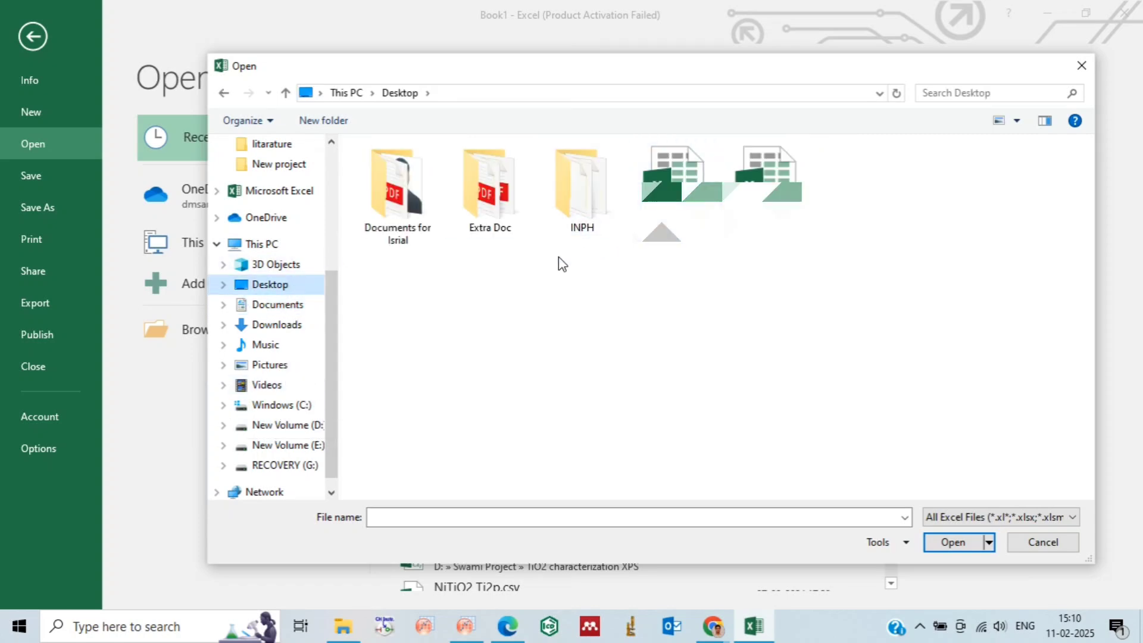
click(975, 517)
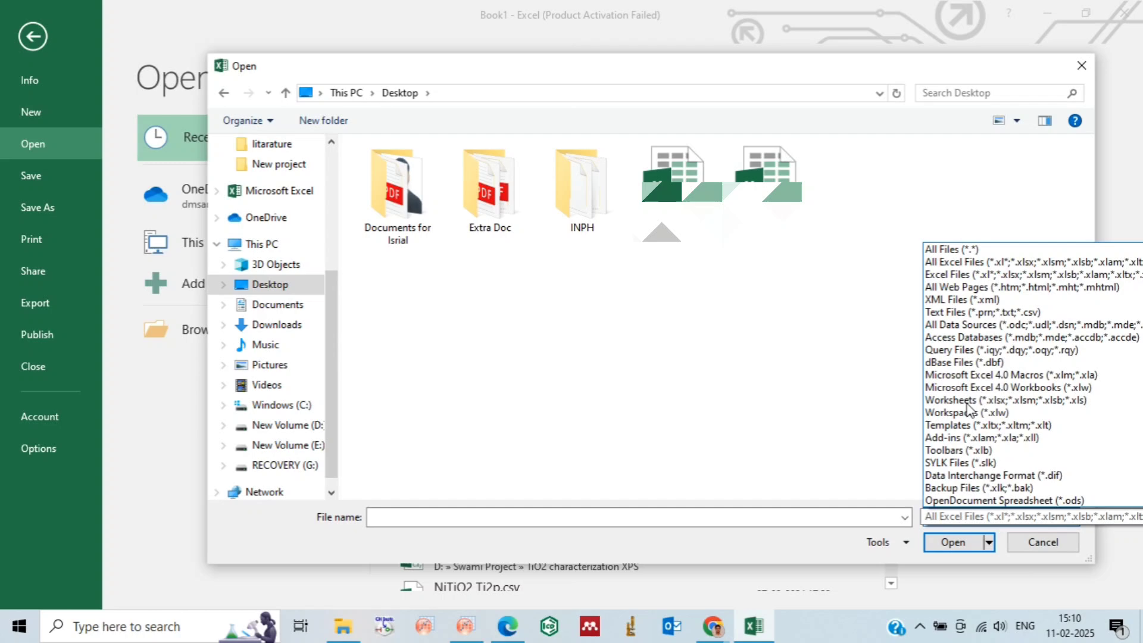
click(953, 250)
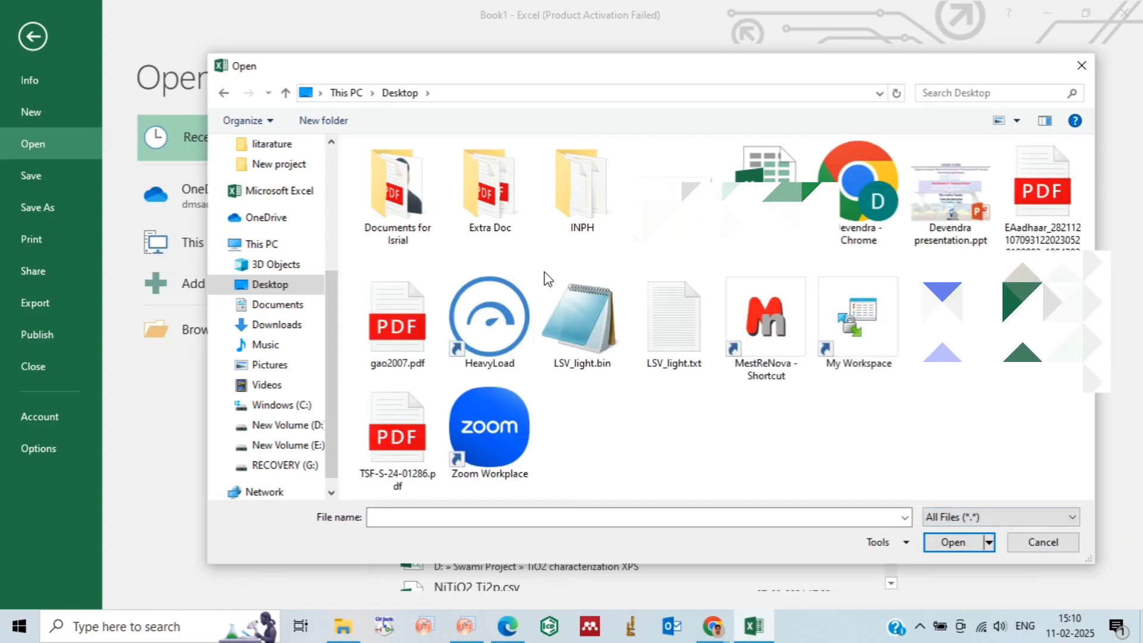
click(673, 344)
- Import LSV_light.txt from row 19 split on tab, comma and space, then copy columns A:B
click(923, 541)
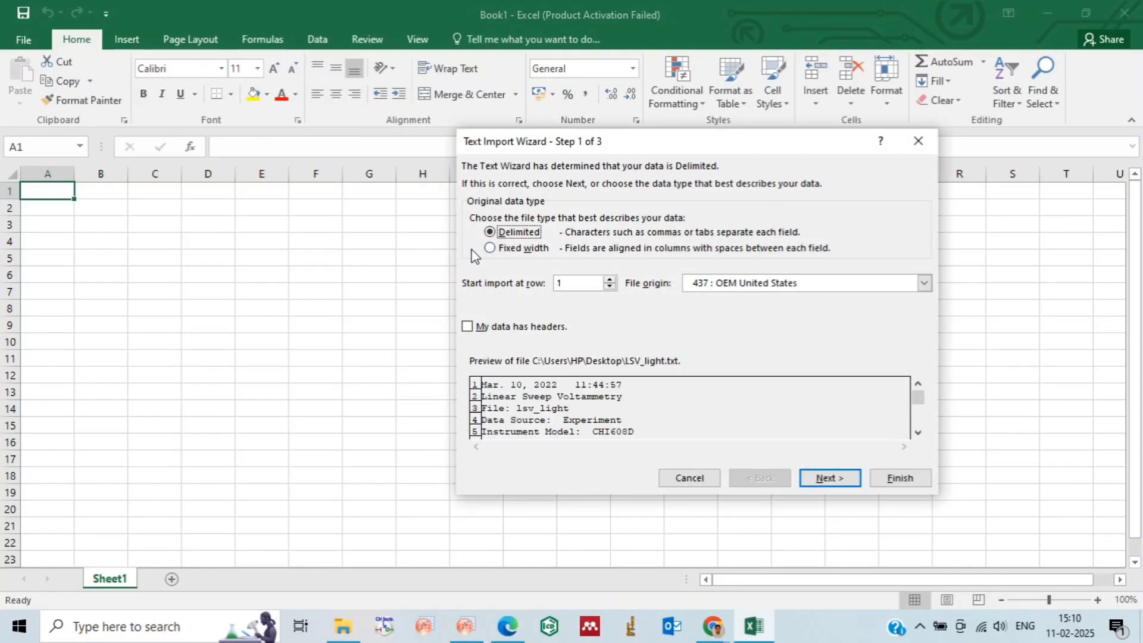
drag(919, 435, 918, 435)
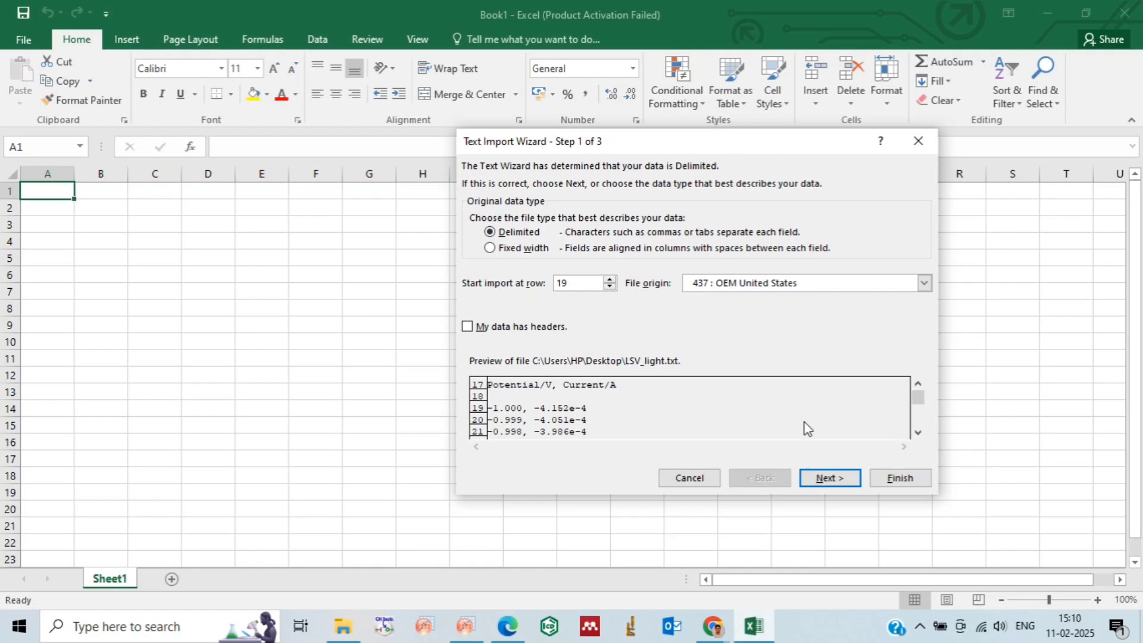
click(835, 479)
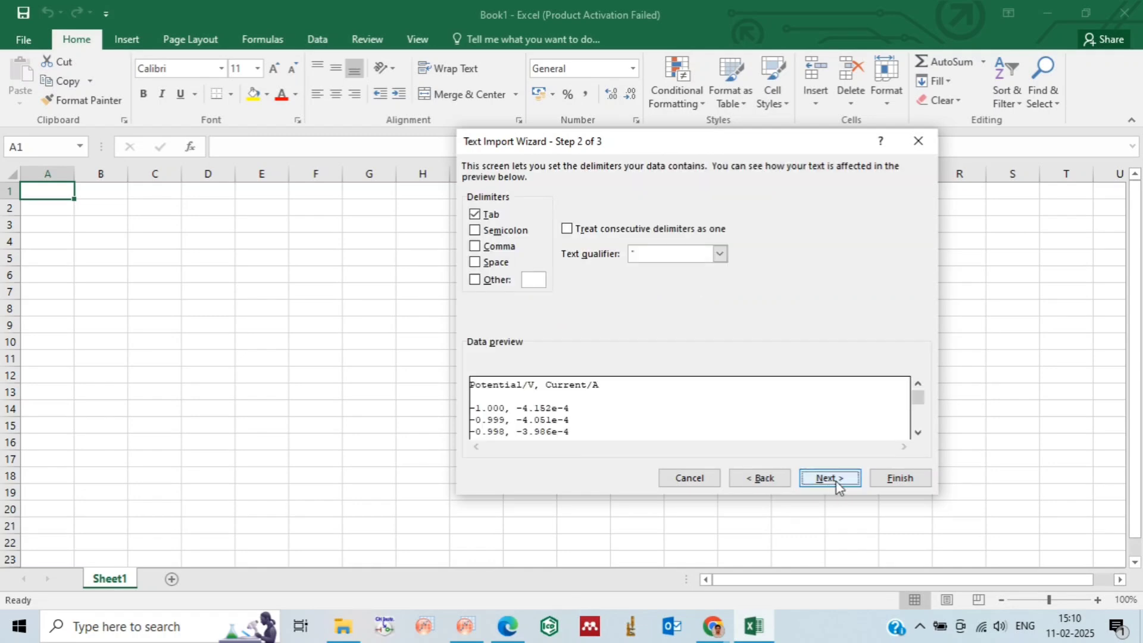
click(476, 262)
click(475, 246)
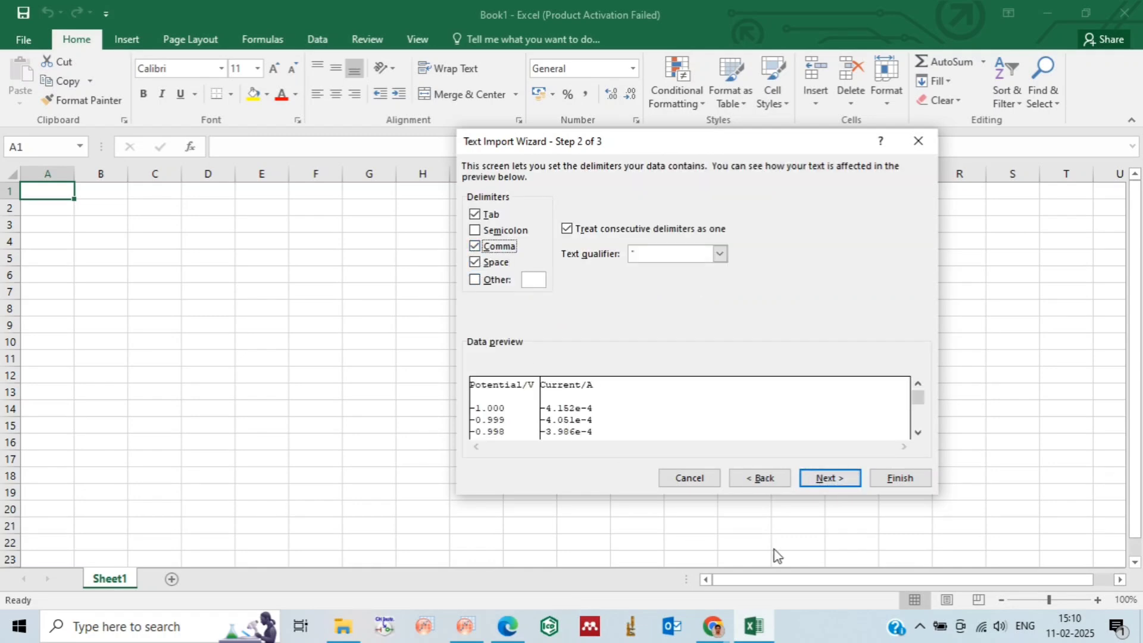
click(830, 477)
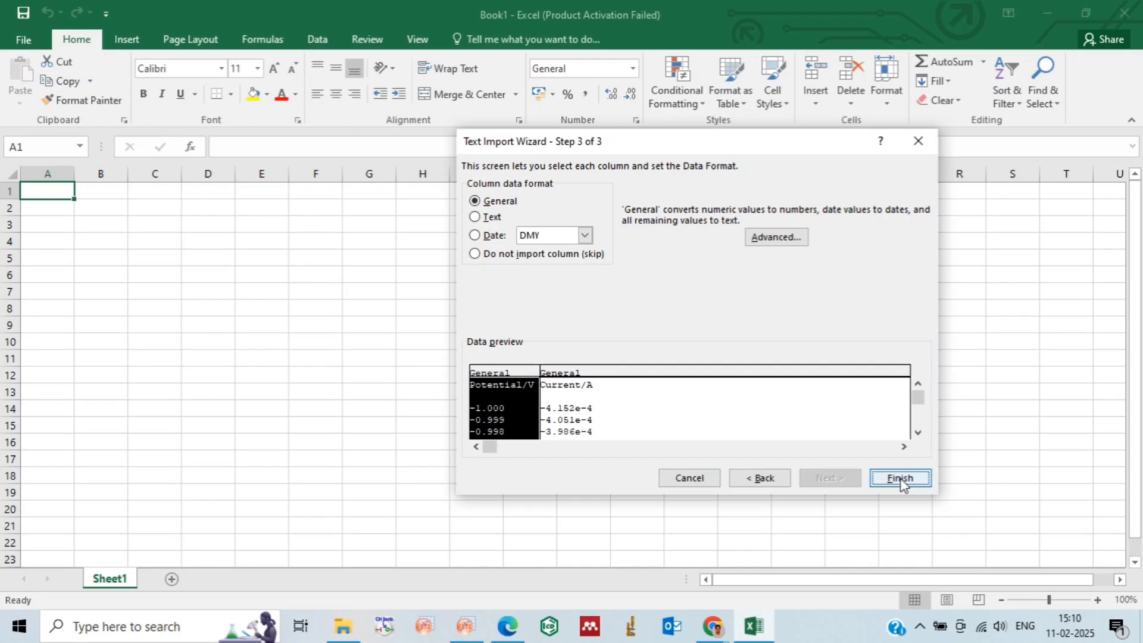
click(900, 478)
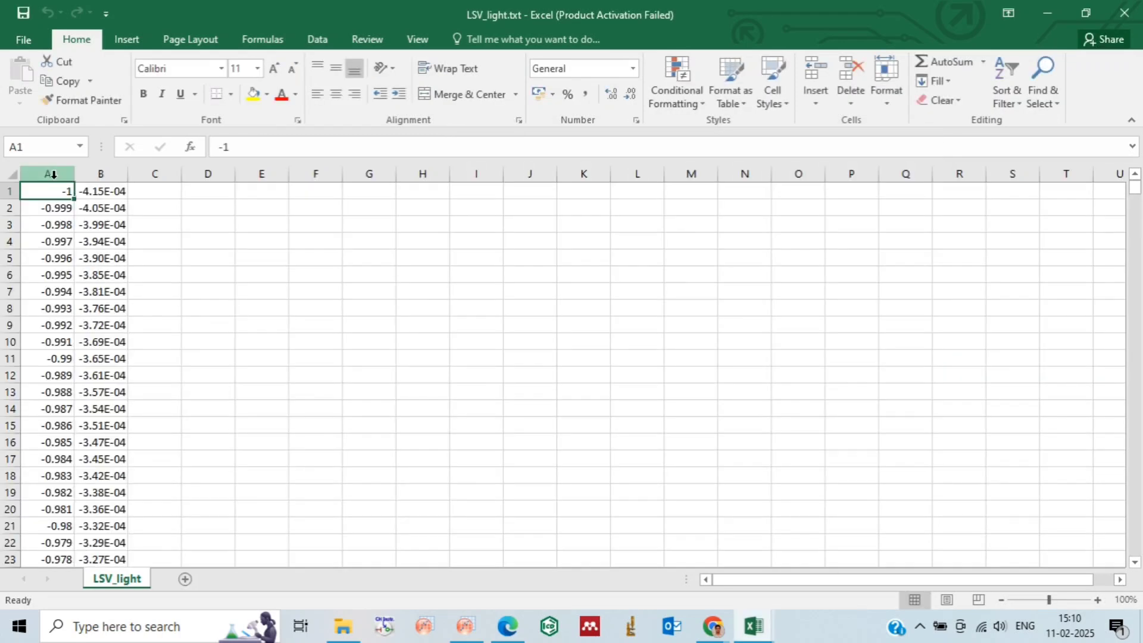
drag(53, 175, 99, 176)
key(ctrl+c)
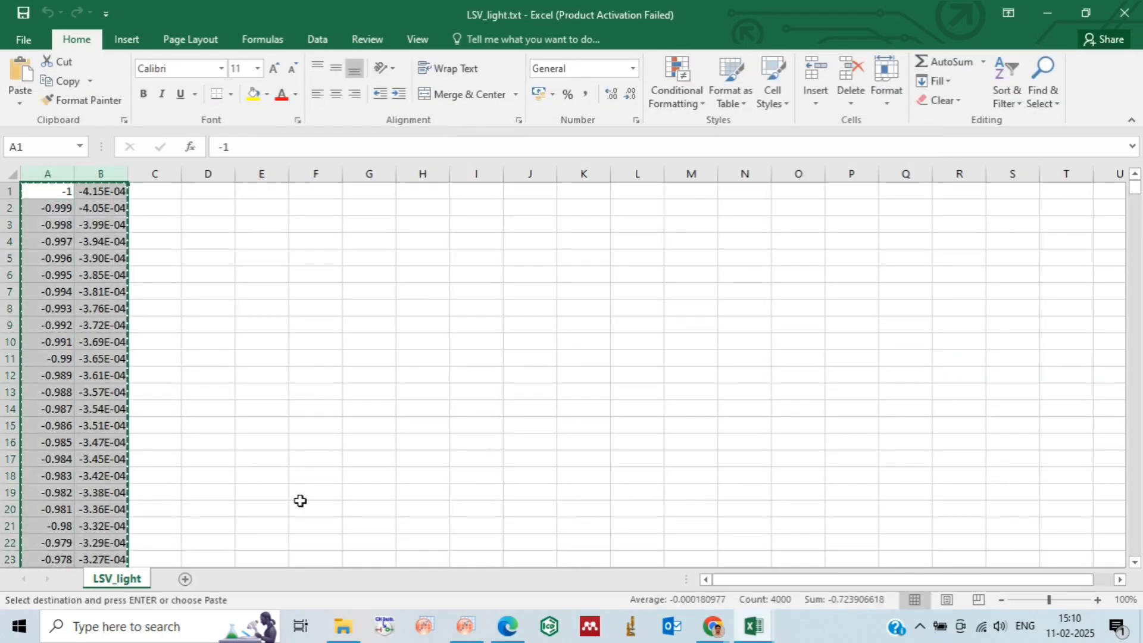
- Paste the potential and current data into Book1 starting at cell A1
click(464, 626)
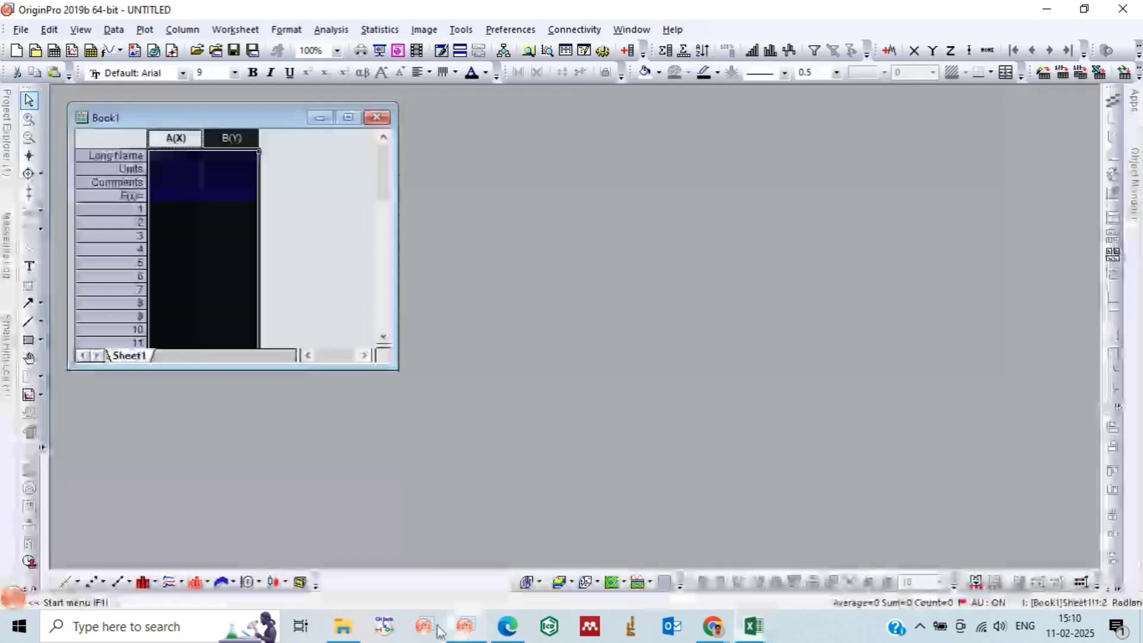
click(306, 246)
click(189, 211)
key(ctrl+v)
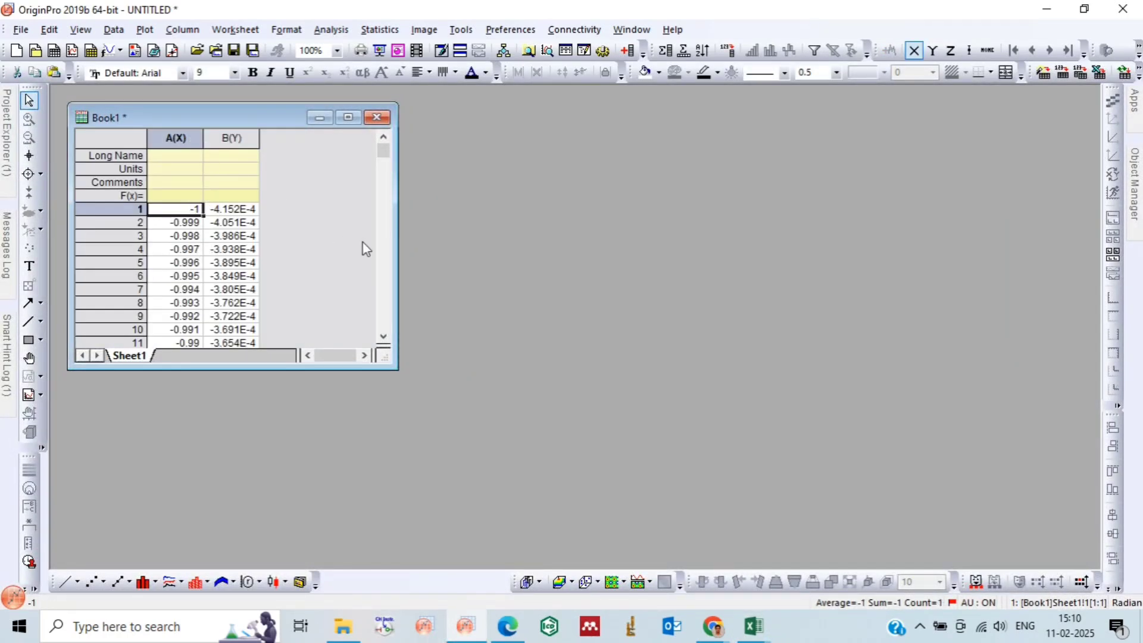
drag(398, 214, 559, 213)
click(442, 228)
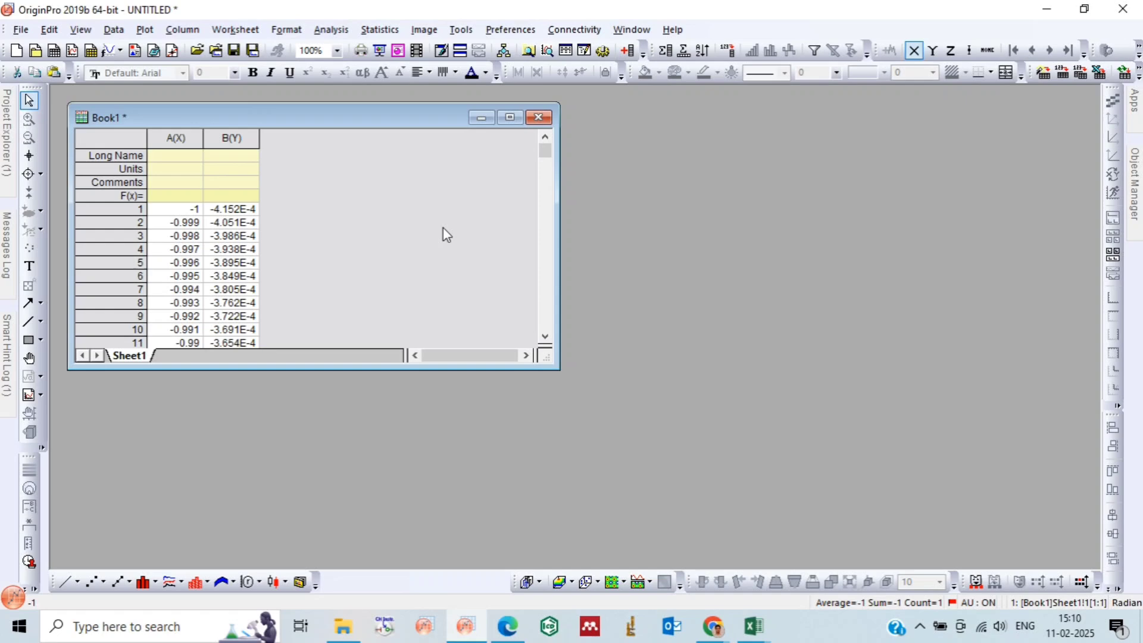
- Add column C and set its values to the formula Log(B)
click(628, 52)
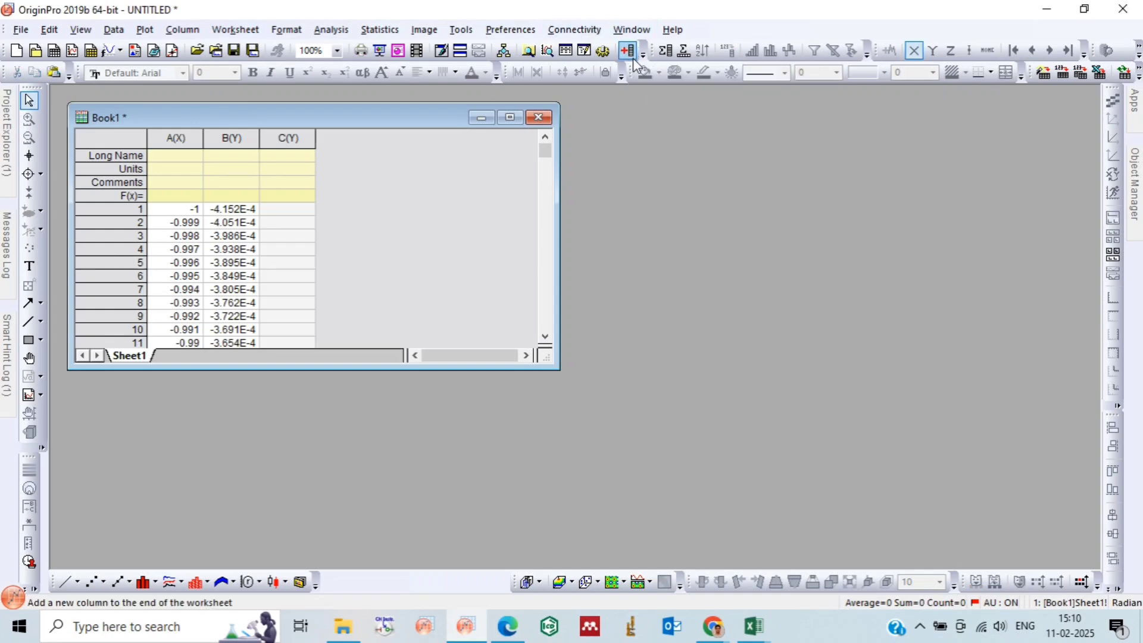
click(290, 136)
right_click(290, 136)
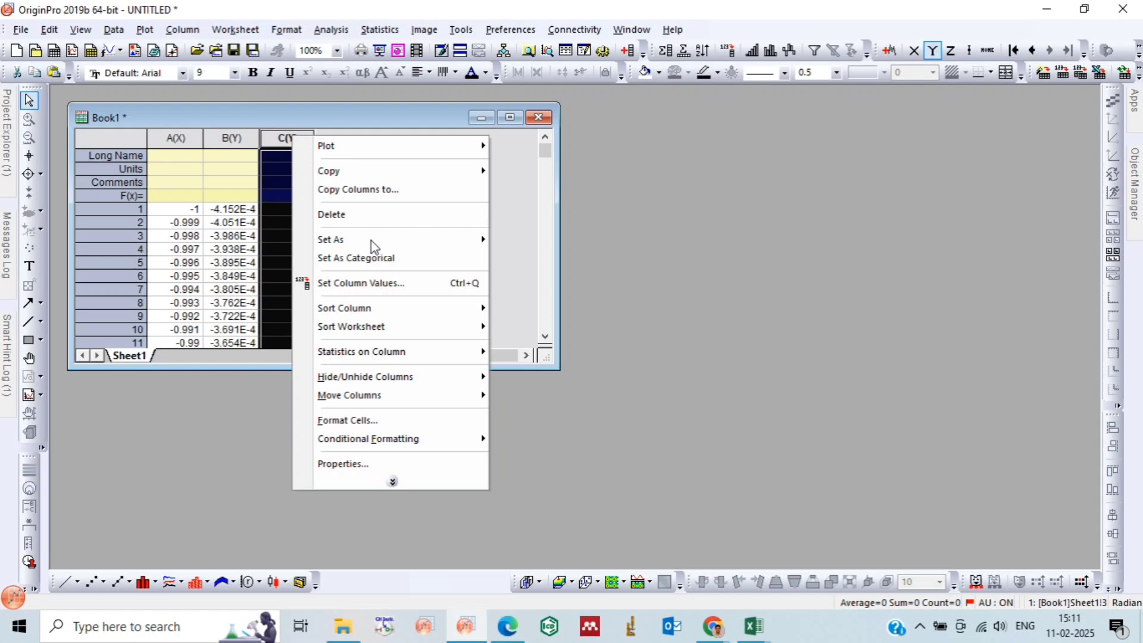
click(393, 284)
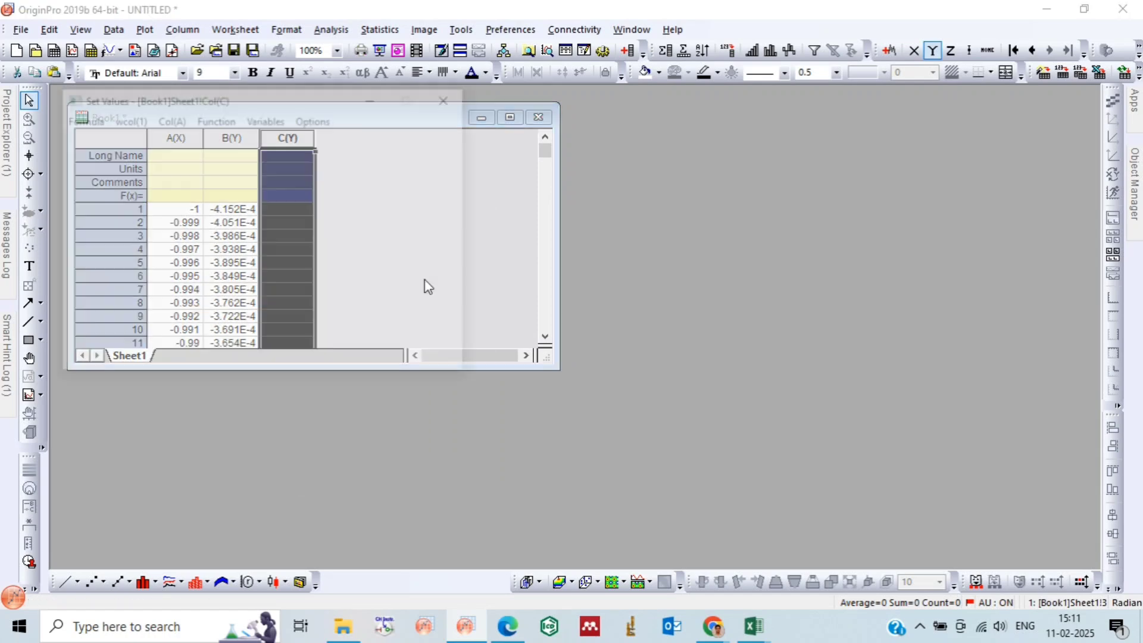
text(Log ()
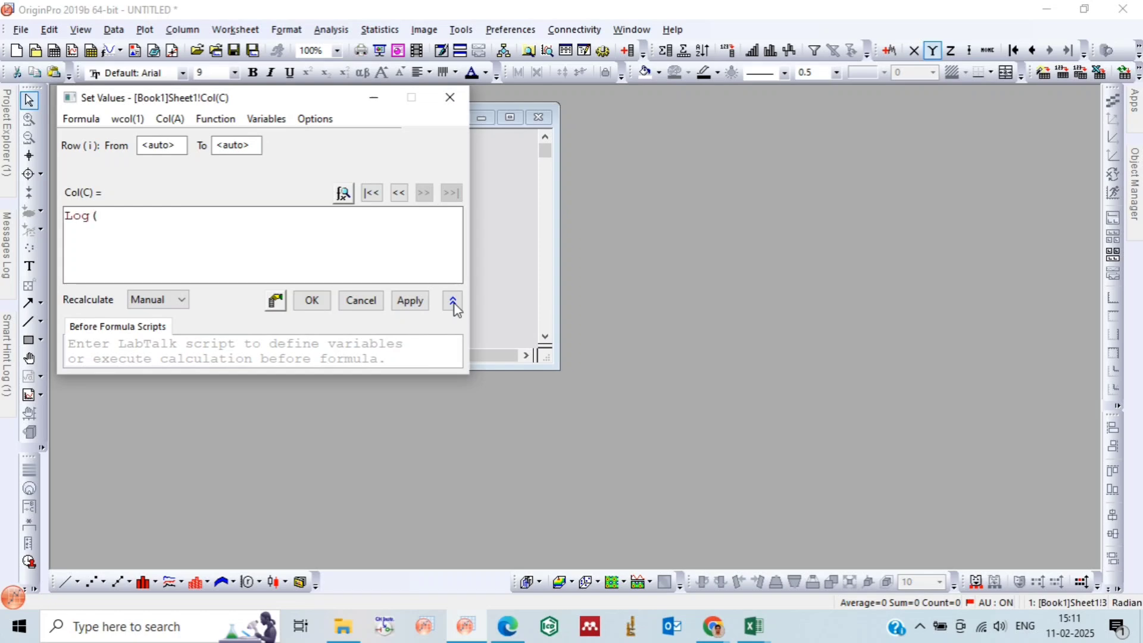
click(169, 118)
click(194, 180)
text())
click(312, 301)
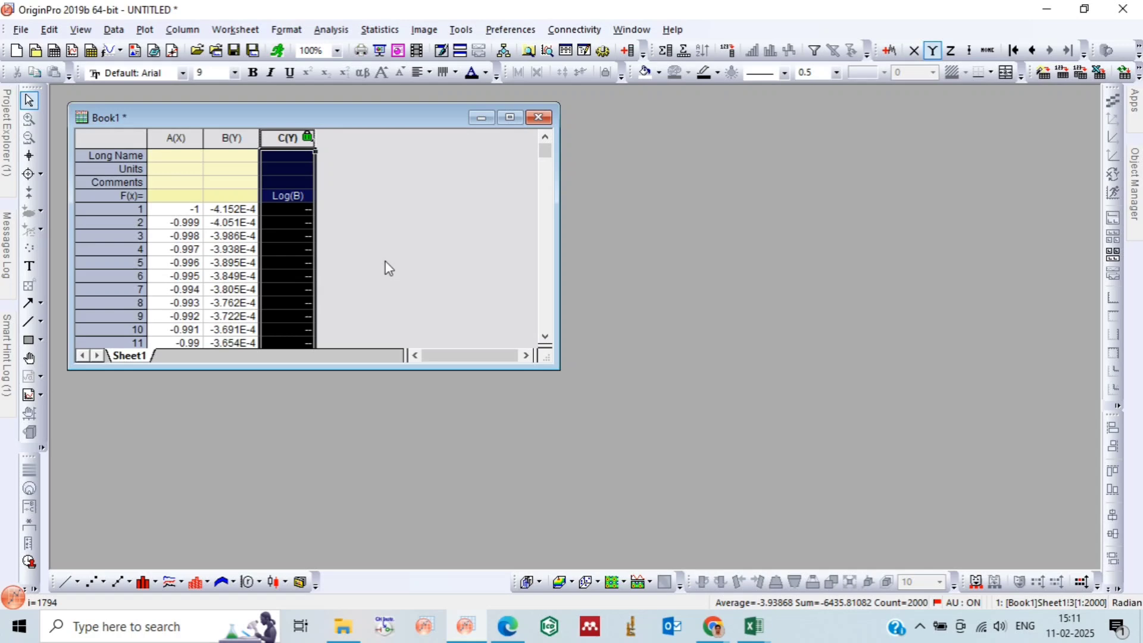
click(413, 257)
- Add column D and paste a copy of column A's potentials into it
click(627, 50)
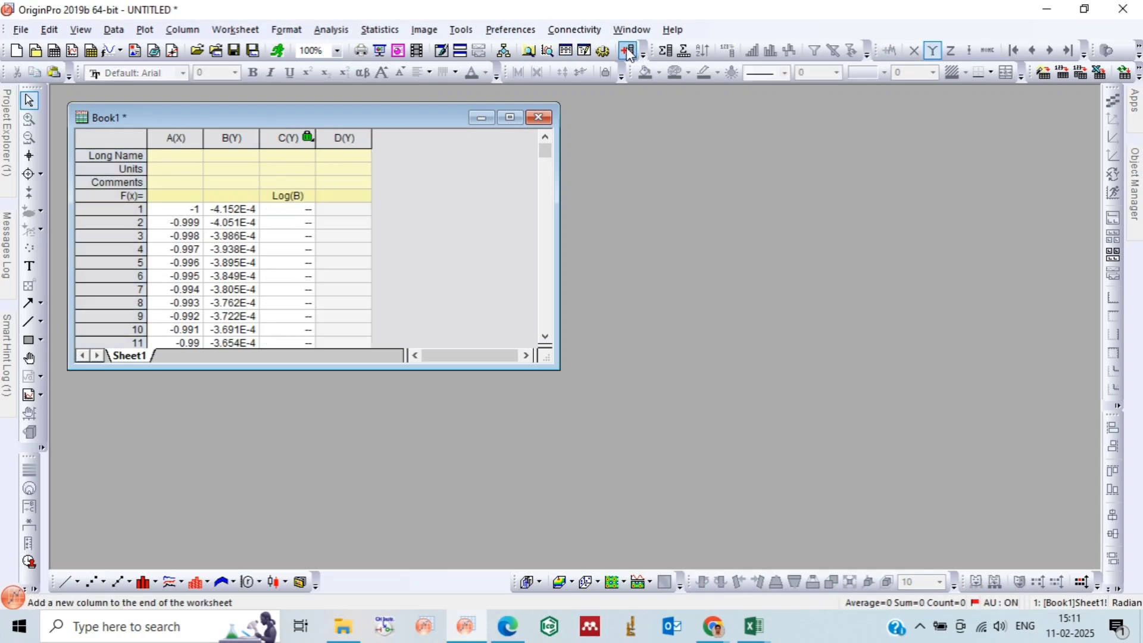
click(165, 136)
right_click(165, 136)
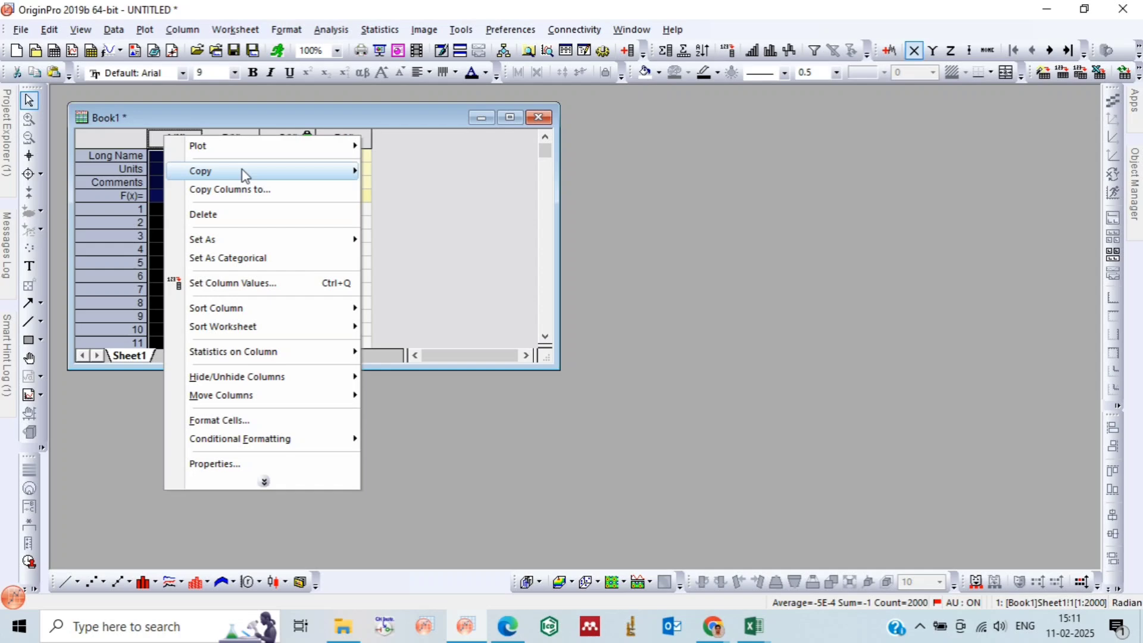
mouse_move(244, 177)
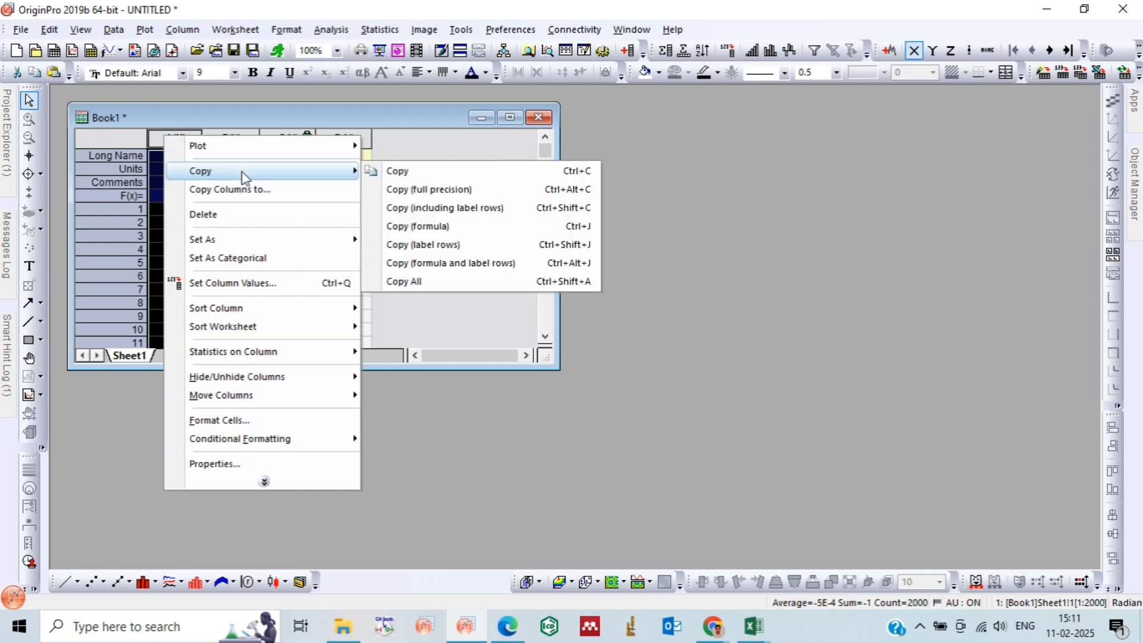
click(408, 173)
click(337, 212)
right_click(338, 212)
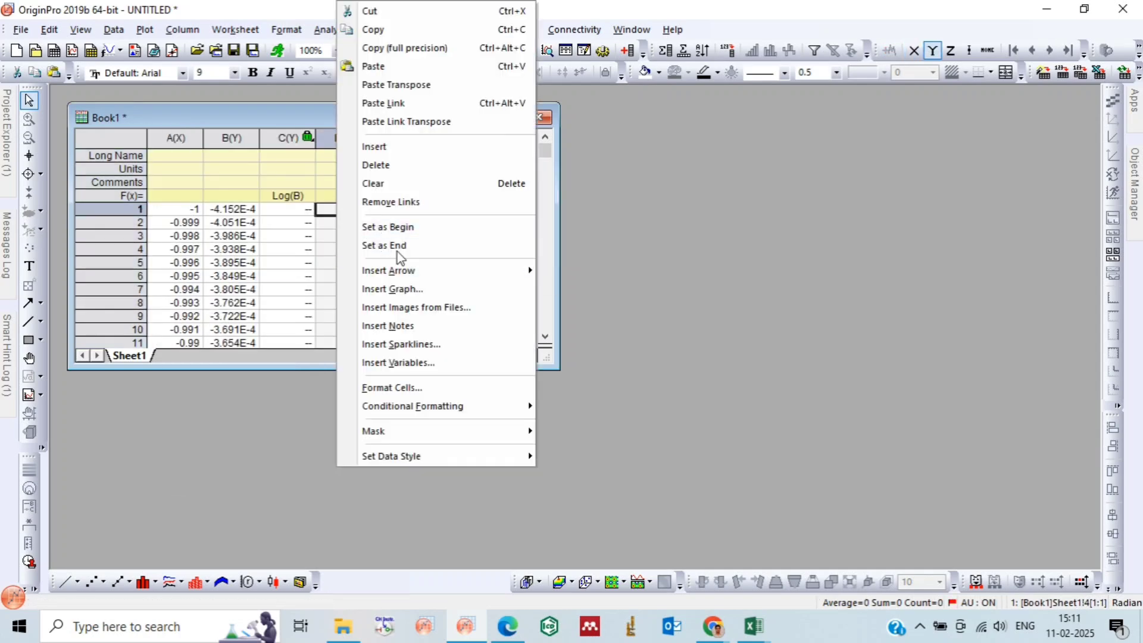
click(395, 66)
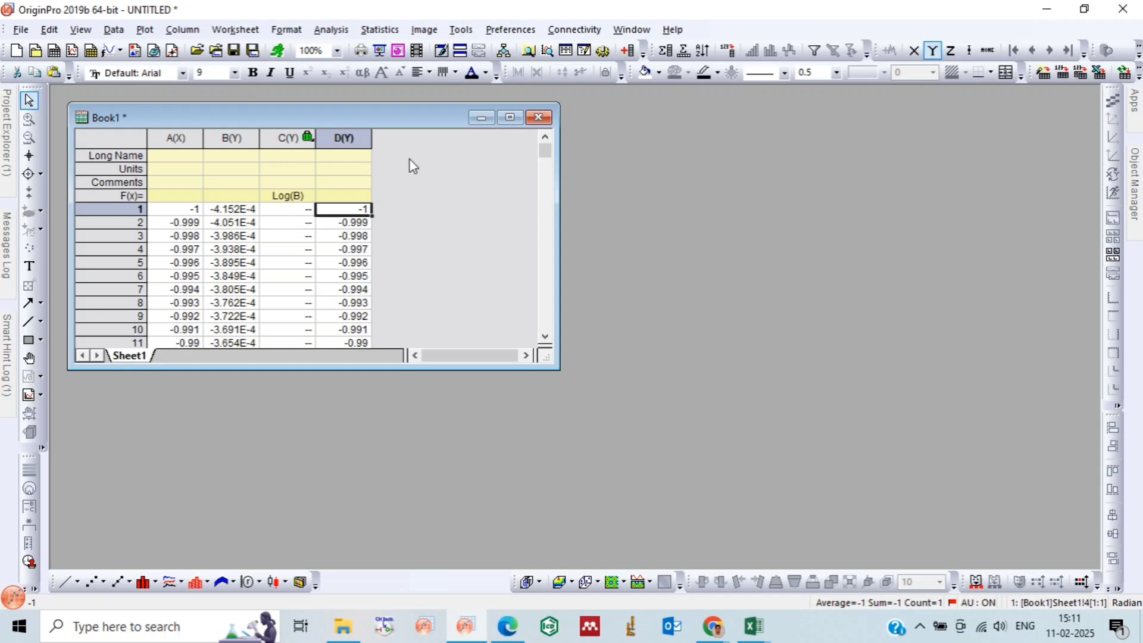
- Set column C as an X column and select columns C and D together
drag(290, 138, 331, 120)
click(435, 183)
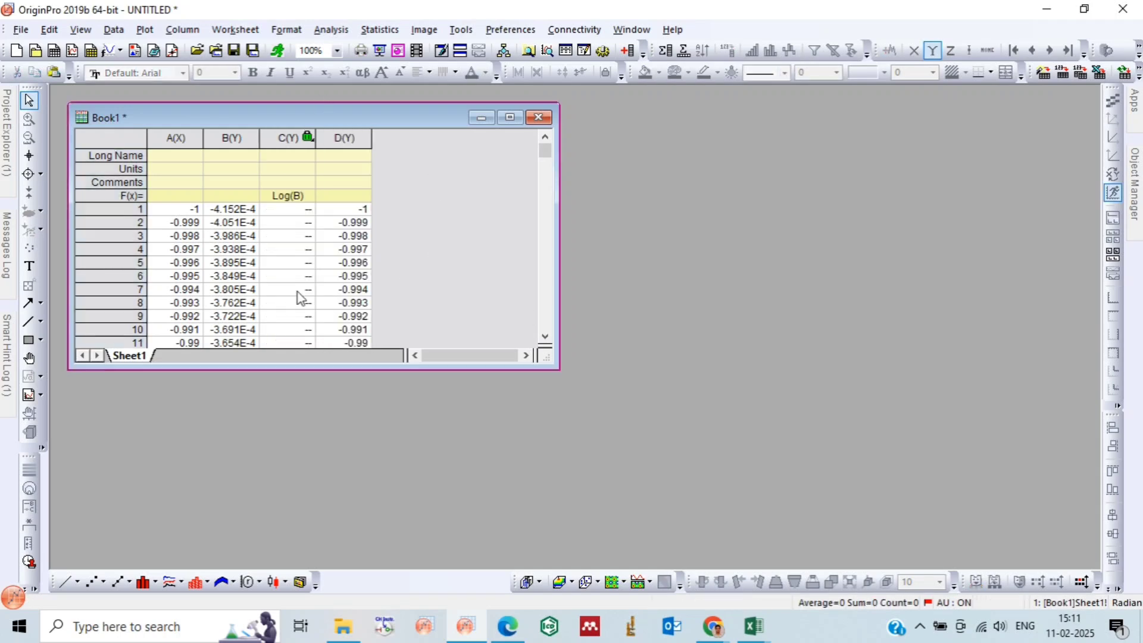
click(296, 140)
right_click(298, 137)
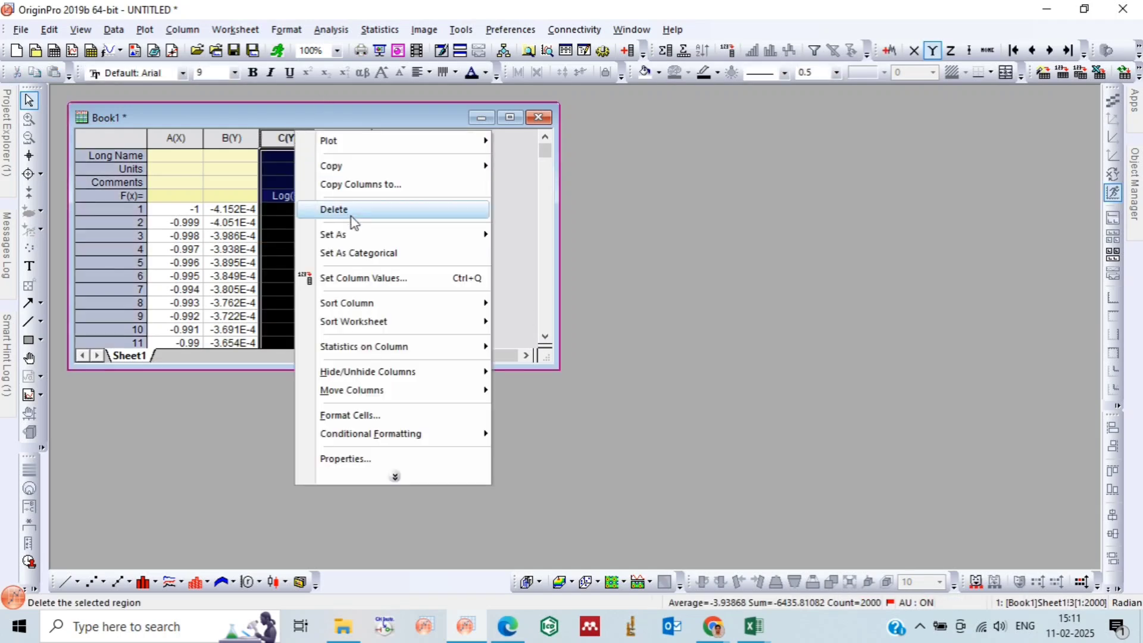
mouse_move(359, 236)
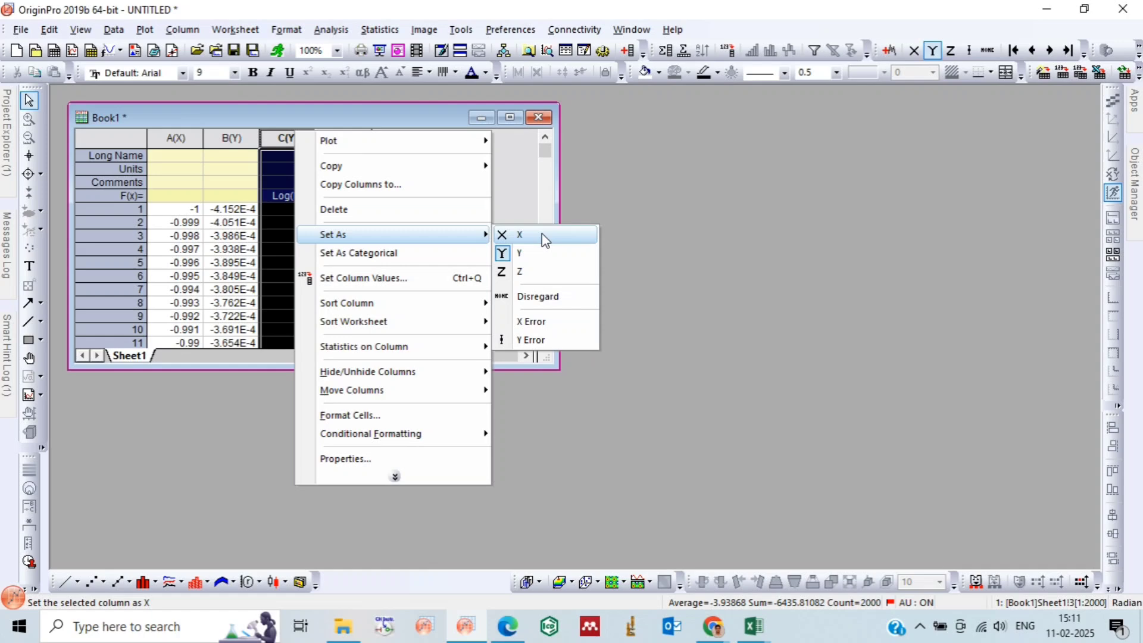
click(539, 235)
click(401, 171)
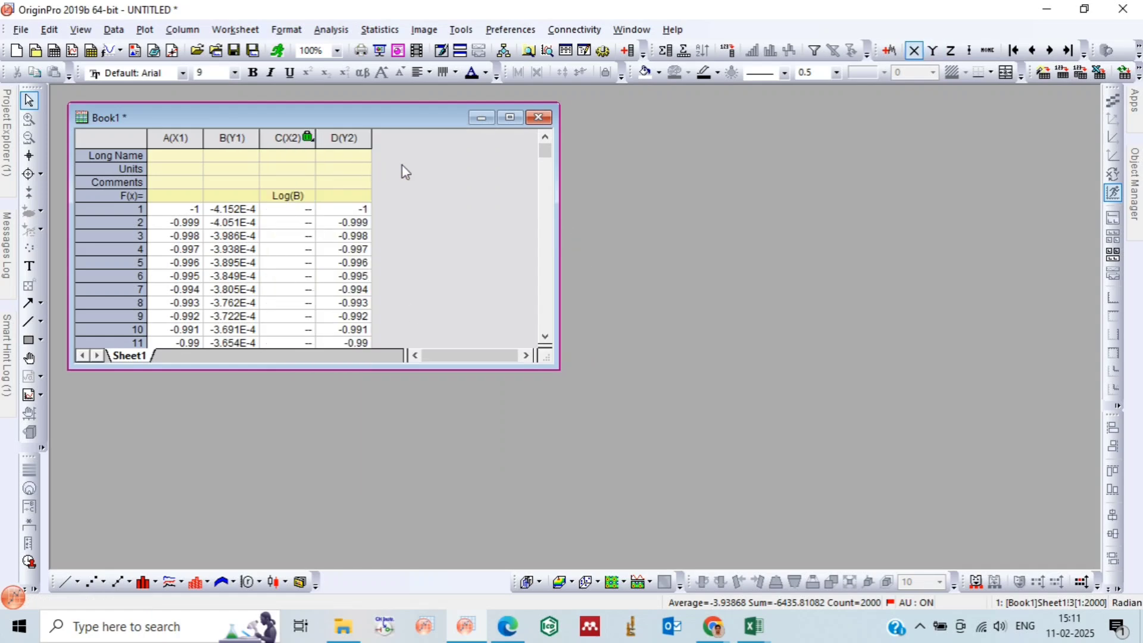
click(288, 136)
ctrl+click(321, 134)
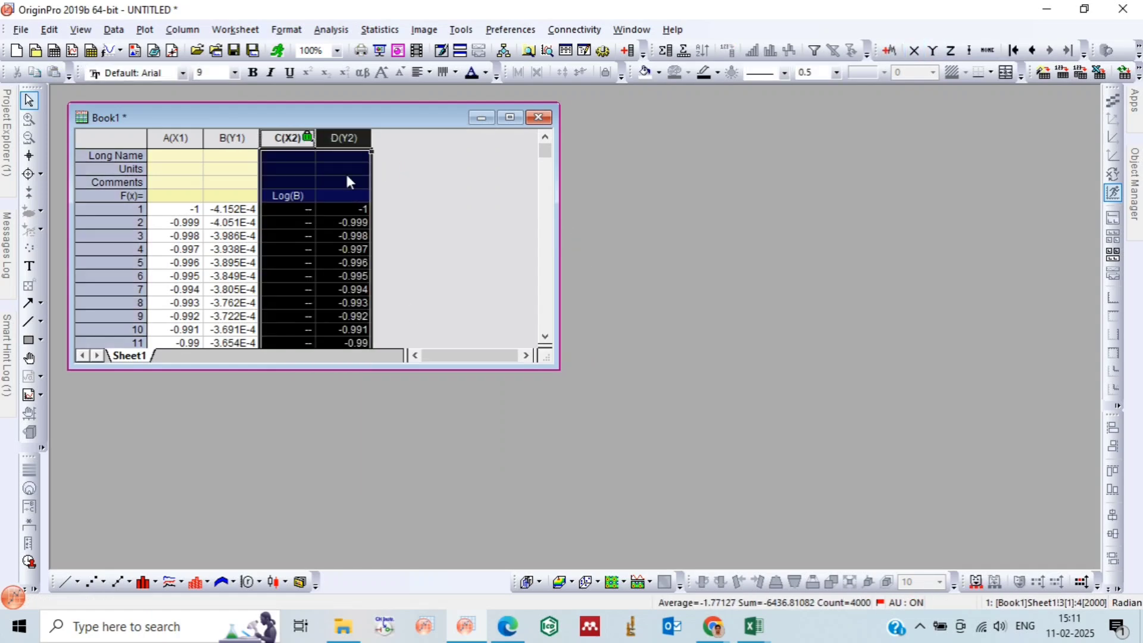
- Plot column D against C as a line graph and move Graph1 aside
click(66, 582)
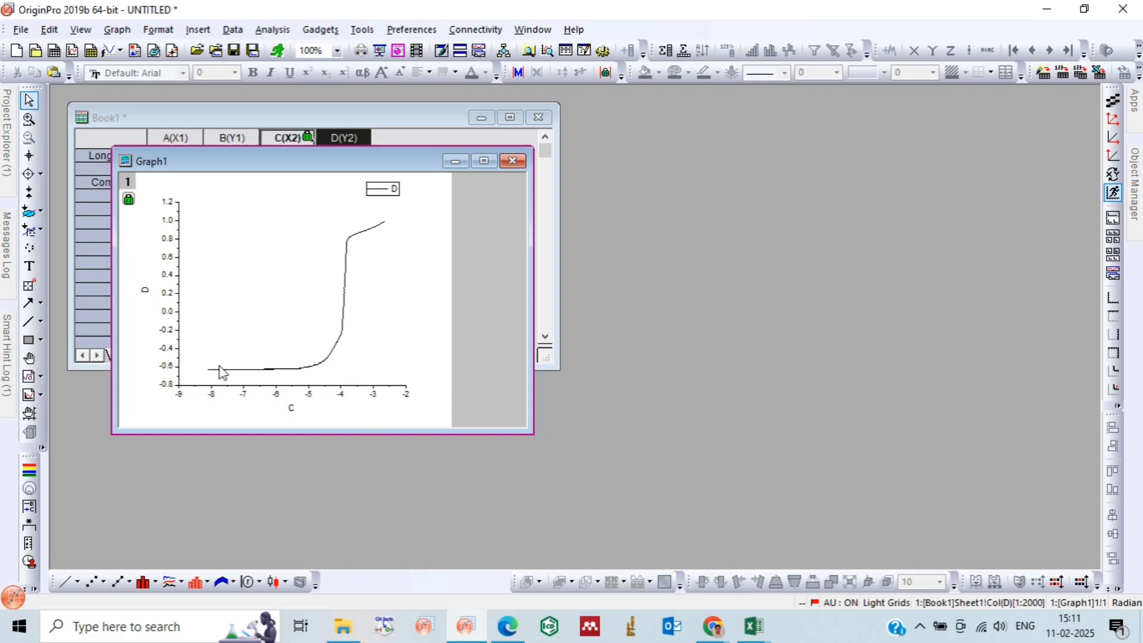
drag(333, 162, 620, 184)
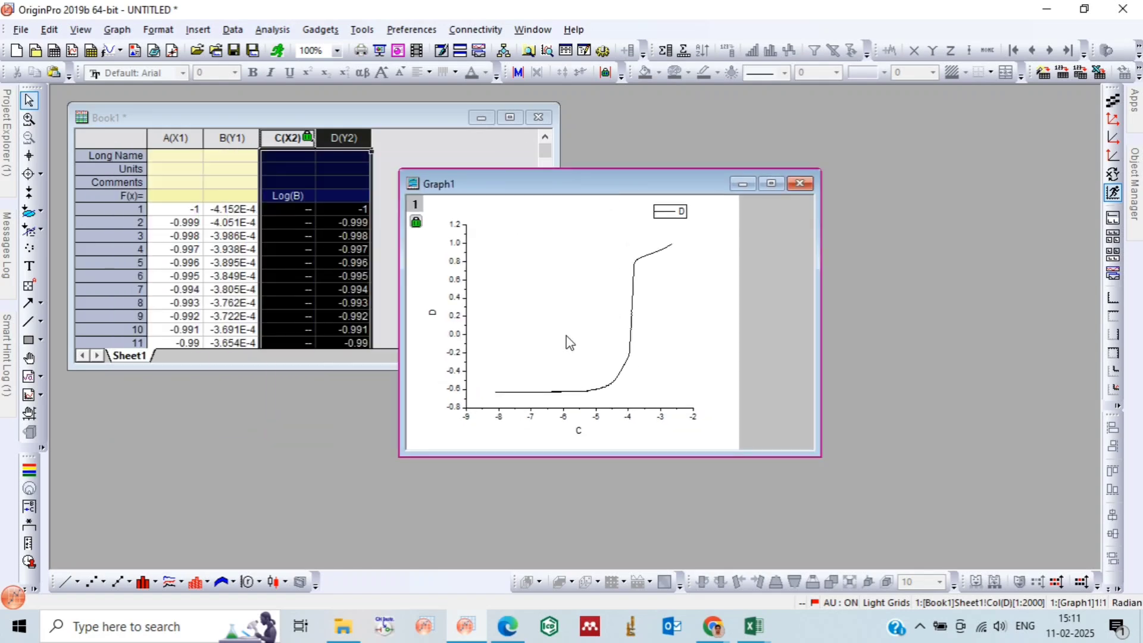
click(541, 276)
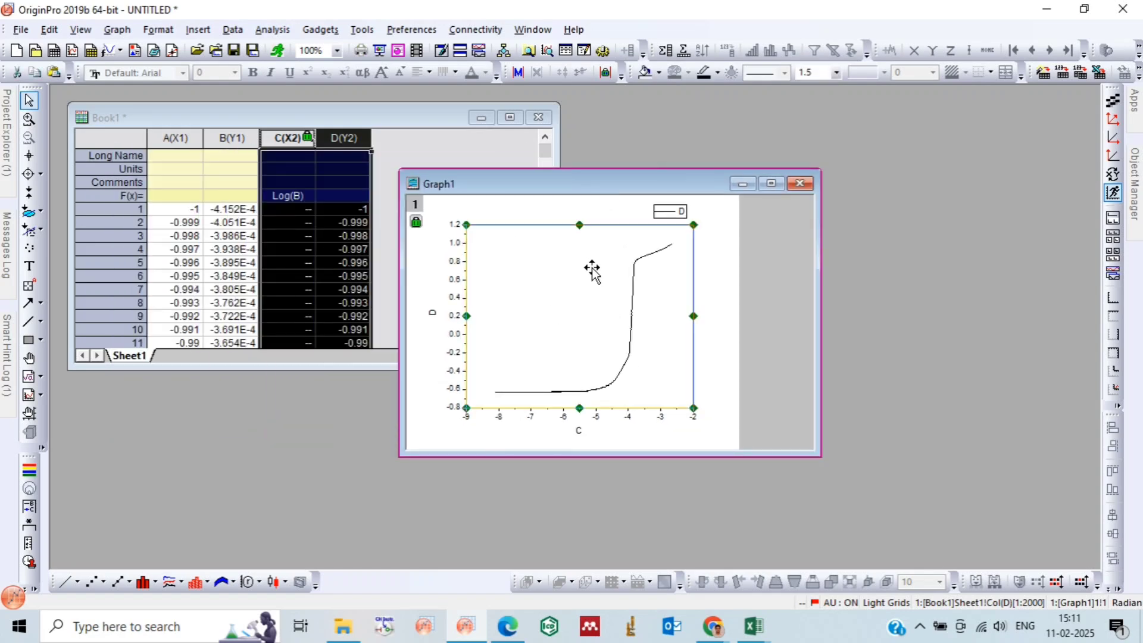
- Run a linear fit on curve D, giving intercept 3.41791 and slope 0.82144
click(272, 29)
mouse_move(313, 103)
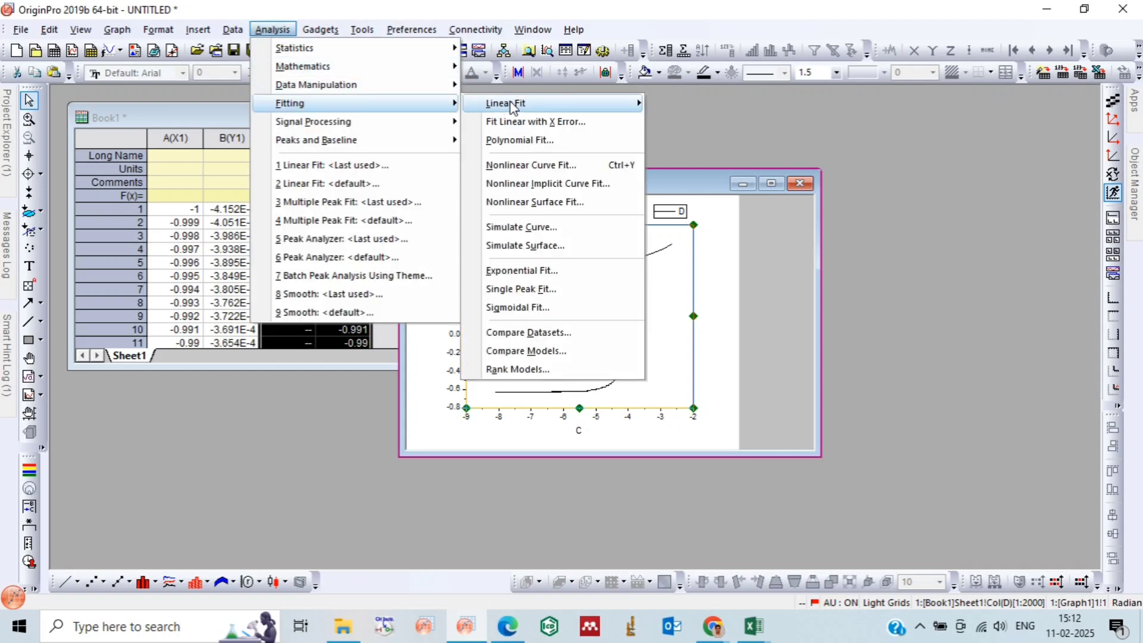
mouse_move(512, 106)
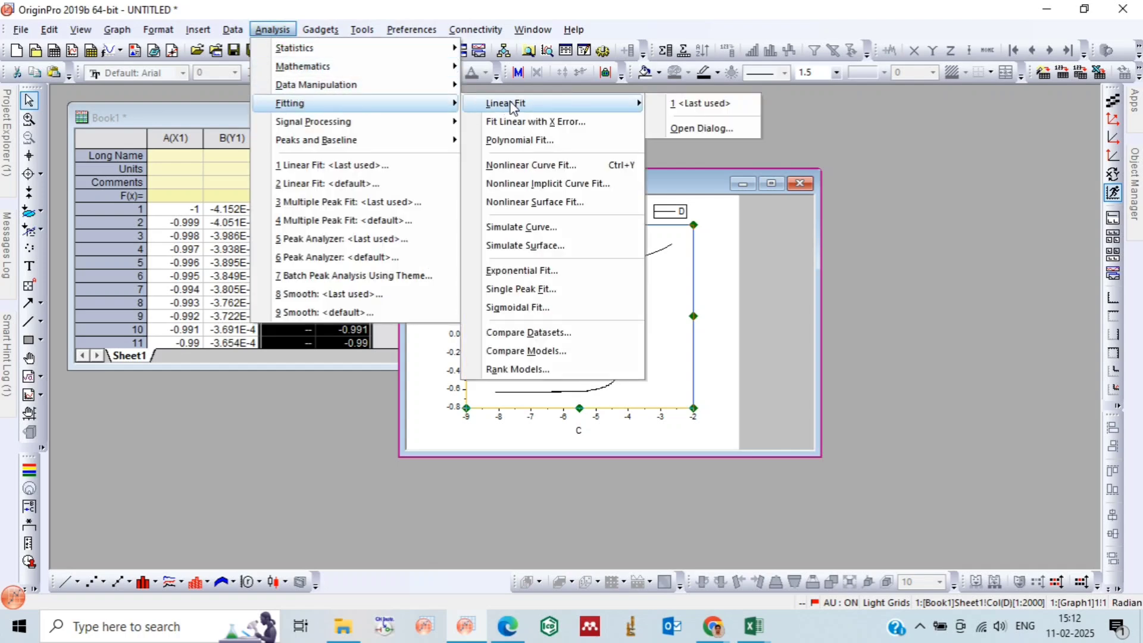
click(695, 126)
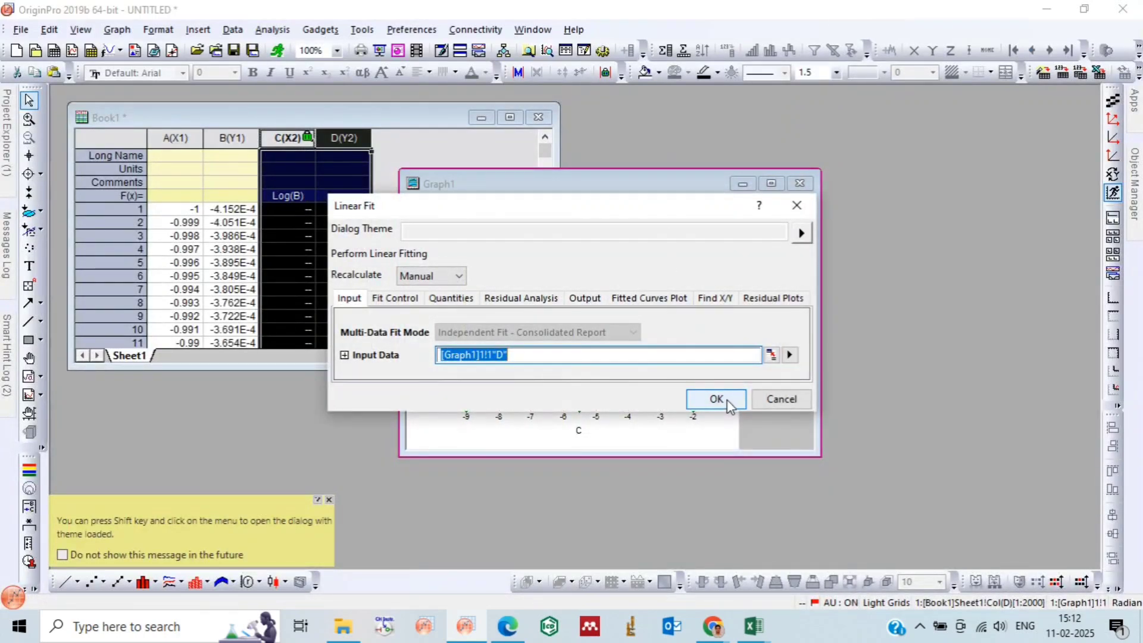
click(720, 398)
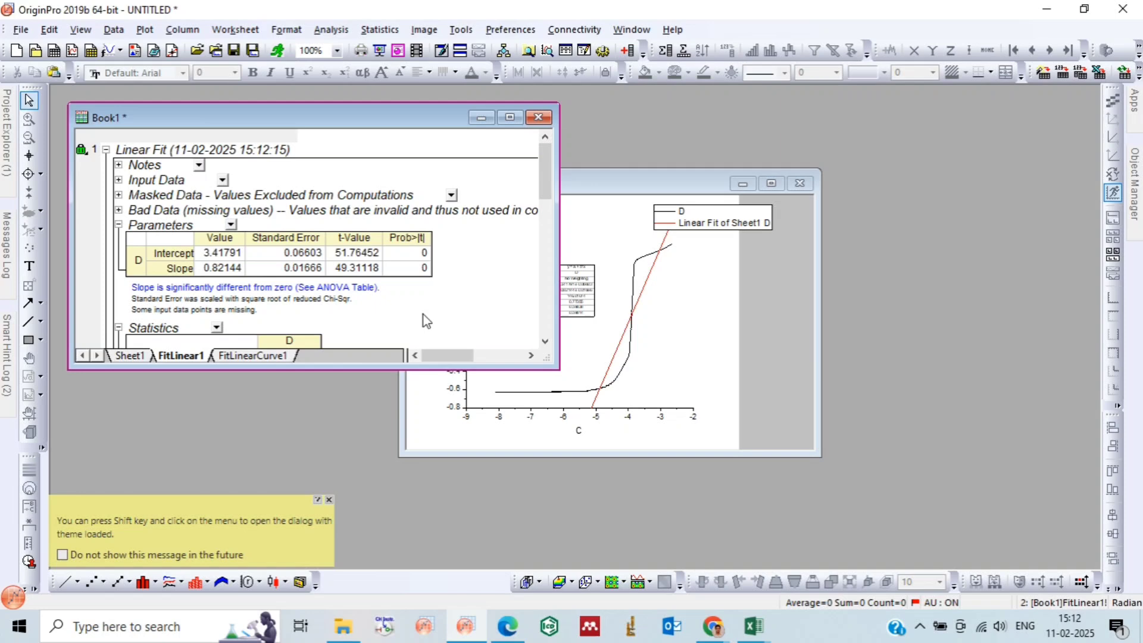
drag(614, 175, 806, 177)
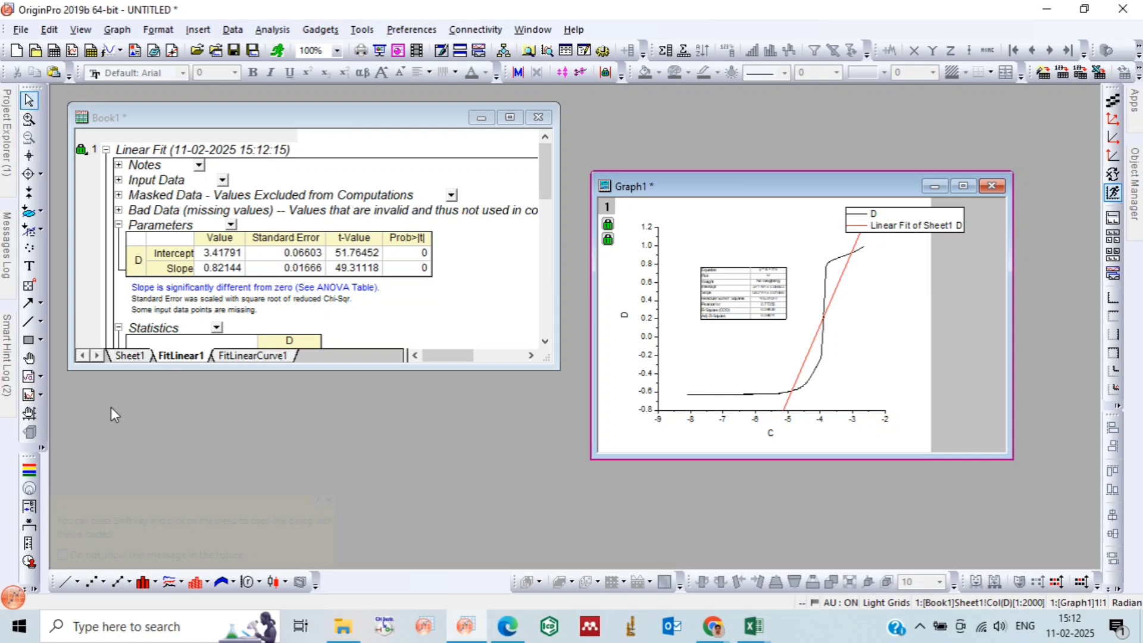
click(138, 360)
click(136, 356)
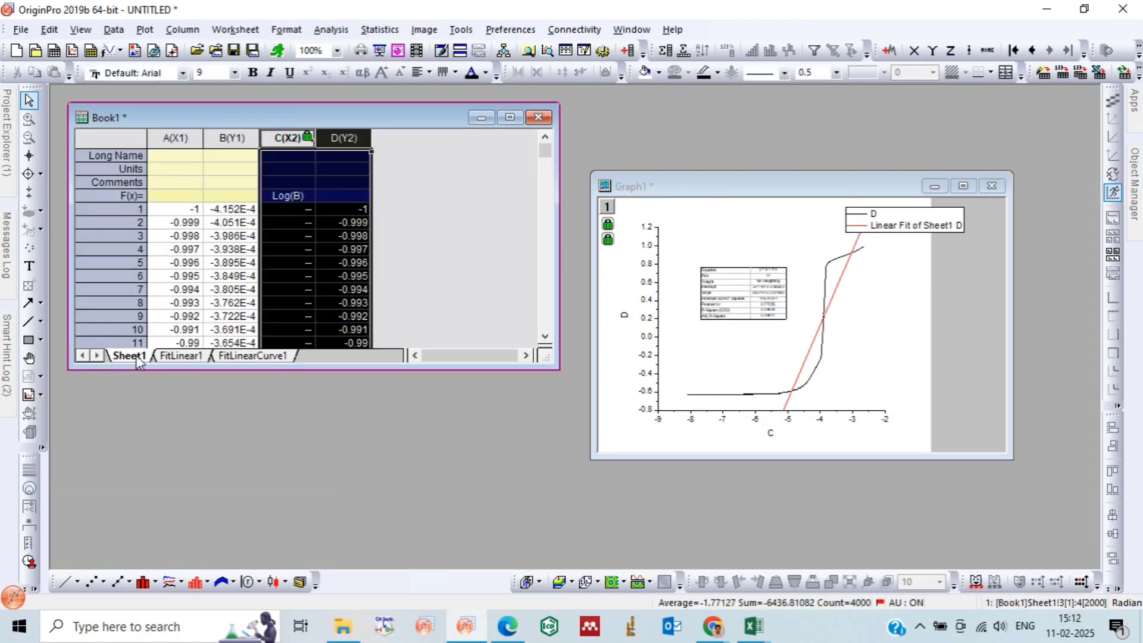
click(166, 356)
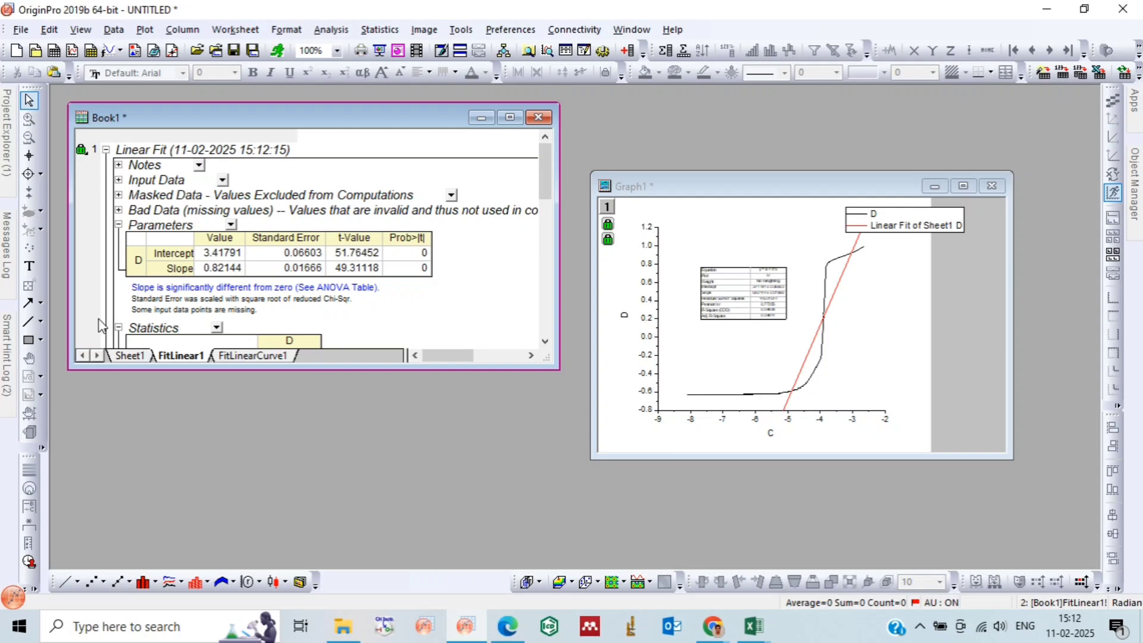
click(128, 356)
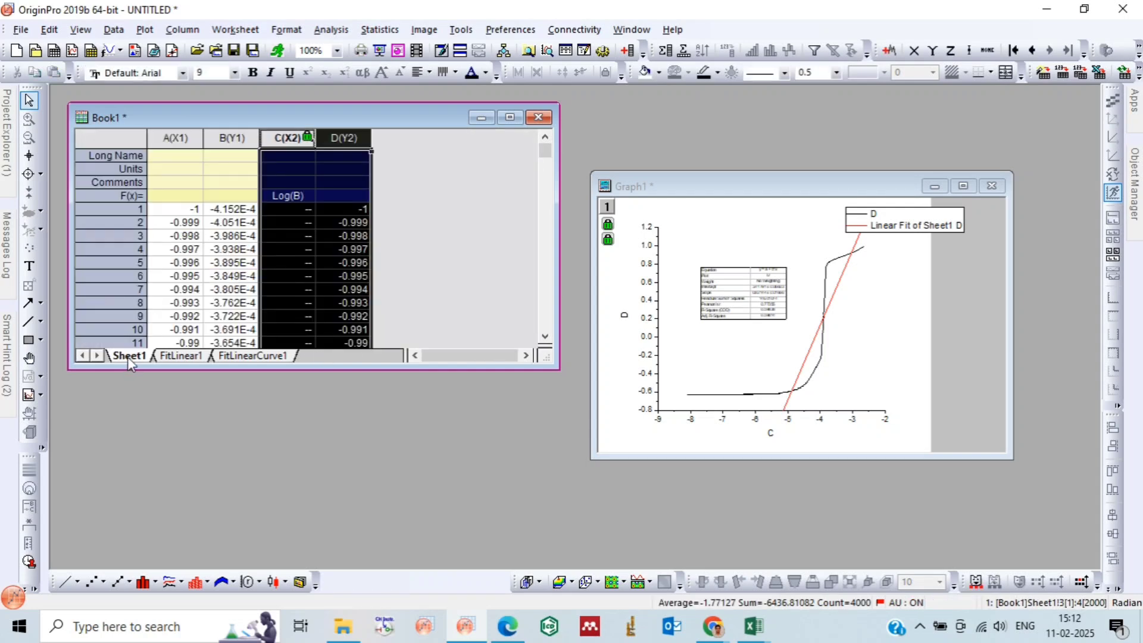
click(870, 338)
click(822, 345)
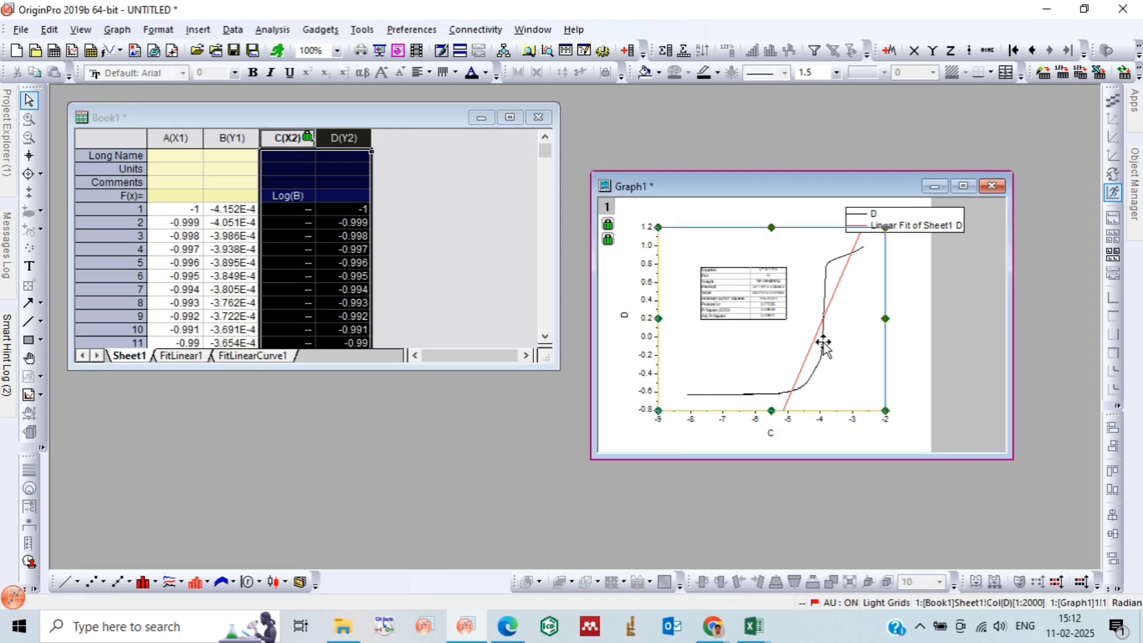
- Read curve points (-4.89033288, -0.584946237) and (-3.90720474, 0.212450481) with the Screen Reader
click(948, 362)
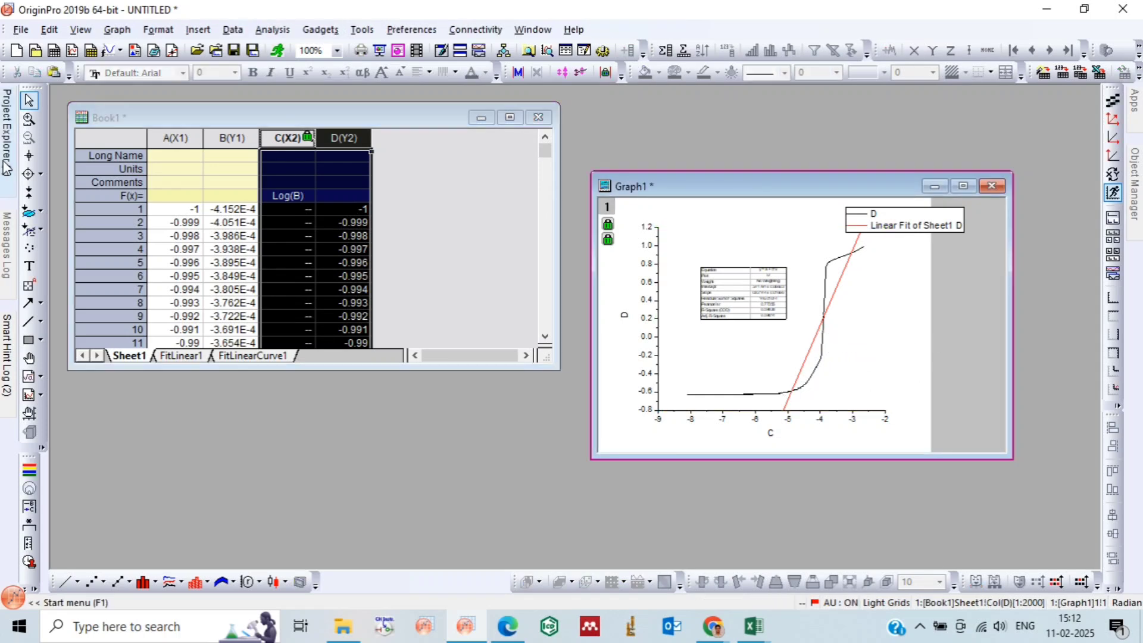
click(29, 155)
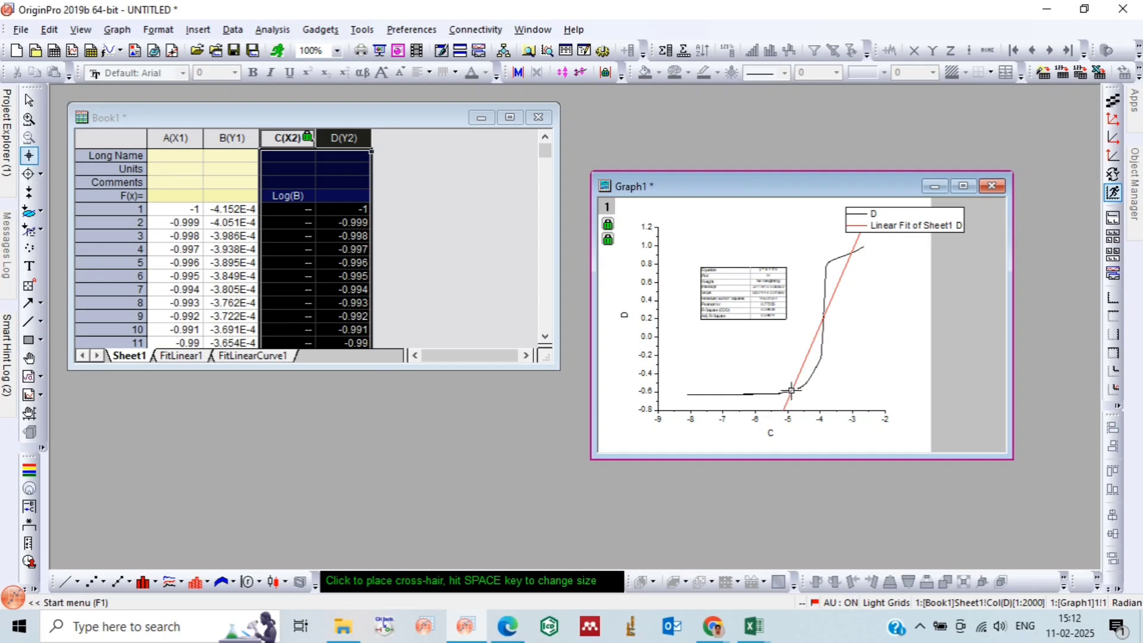
click(791, 390)
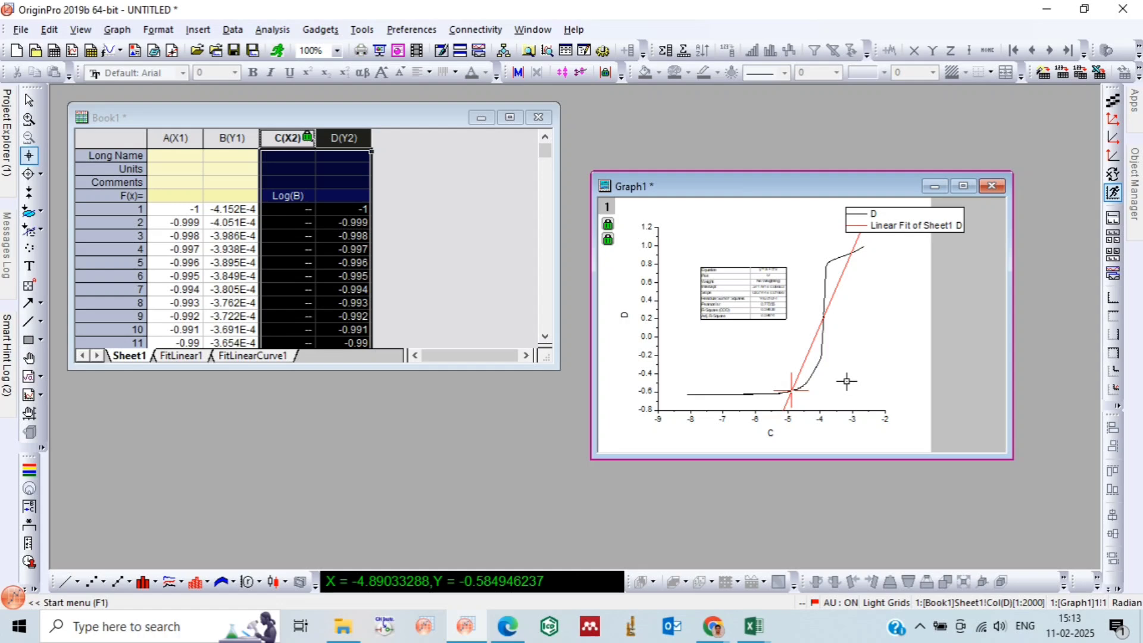
click(823, 317)
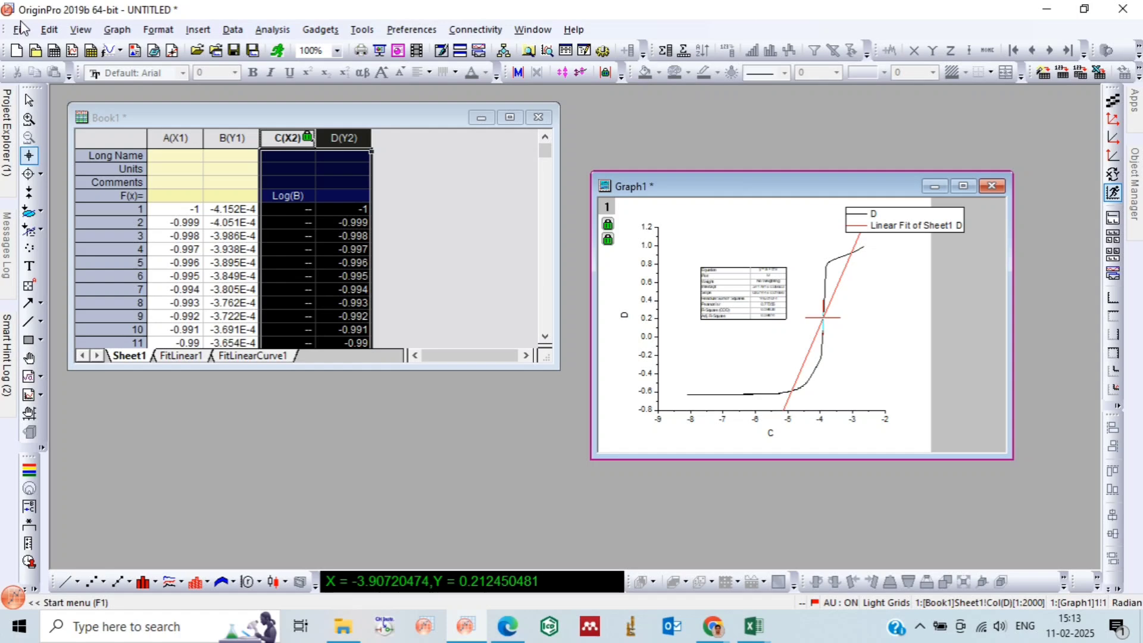
- Create a new Book2 workbook and copy columns C and D from Book1
click(54, 51)
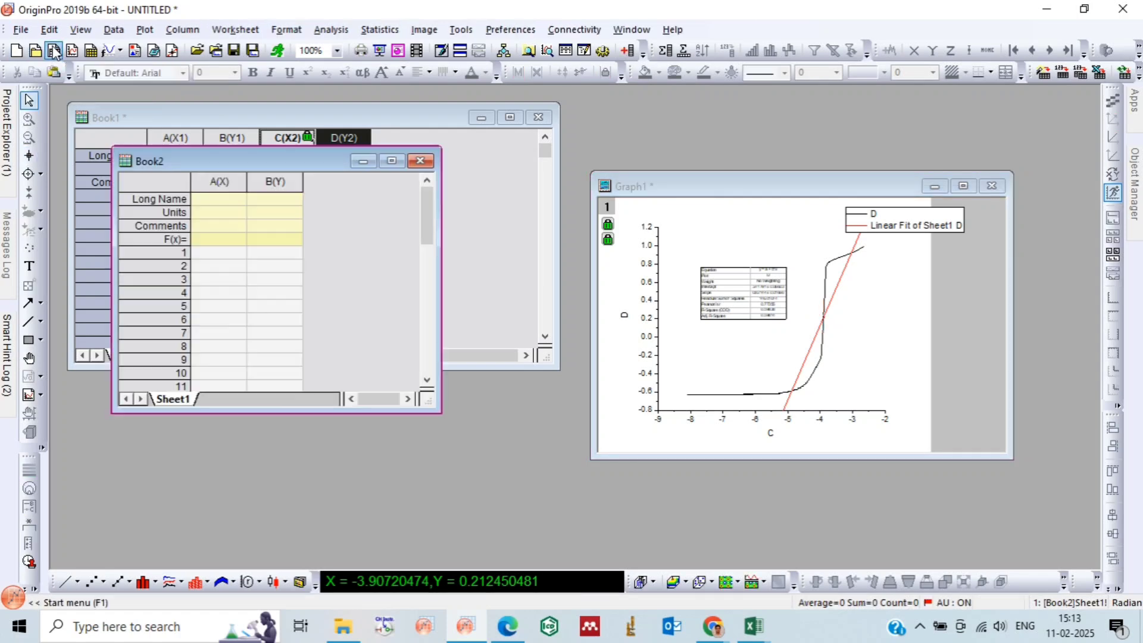
drag(245, 156, 550, 194)
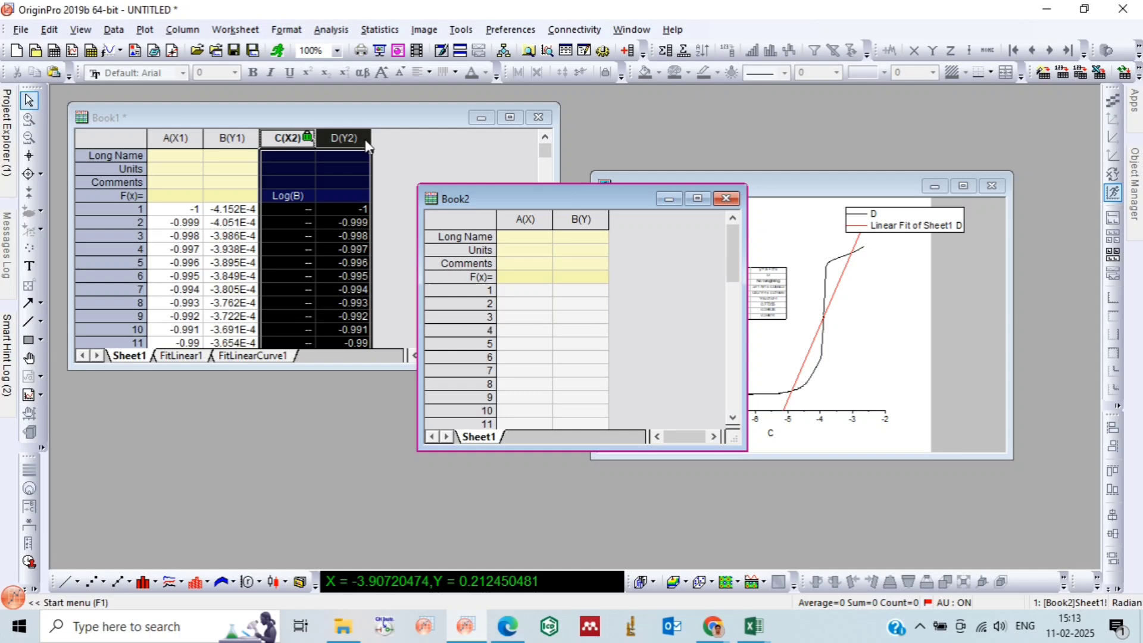
click(390, 162)
drag(289, 137, 341, 137)
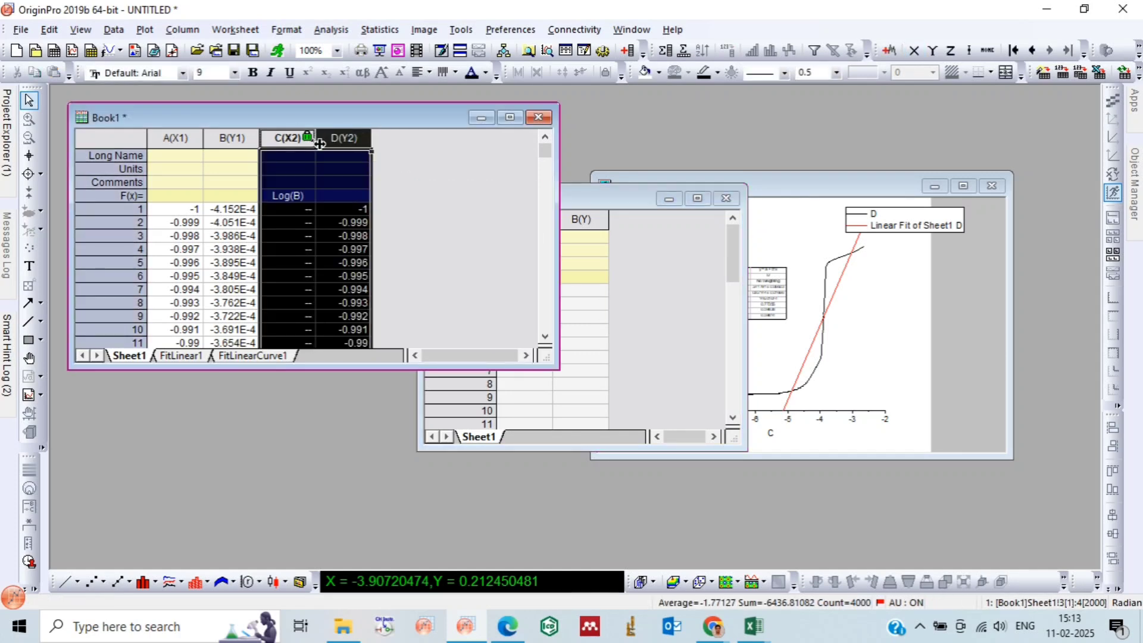
right_click(336, 137)
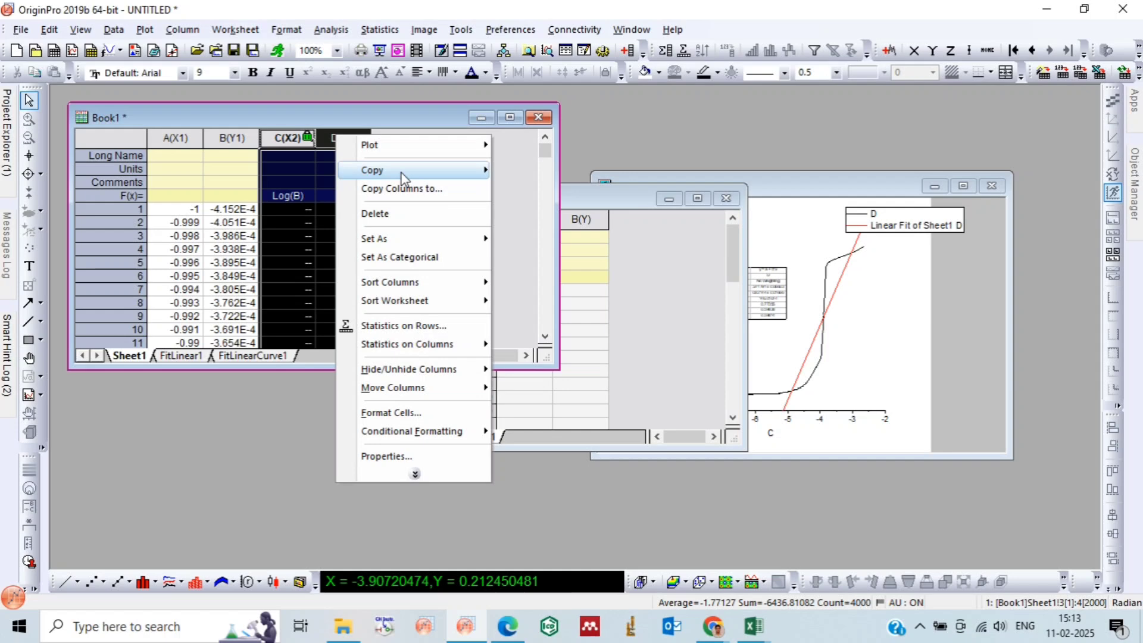
mouse_move(387, 169)
click(550, 171)
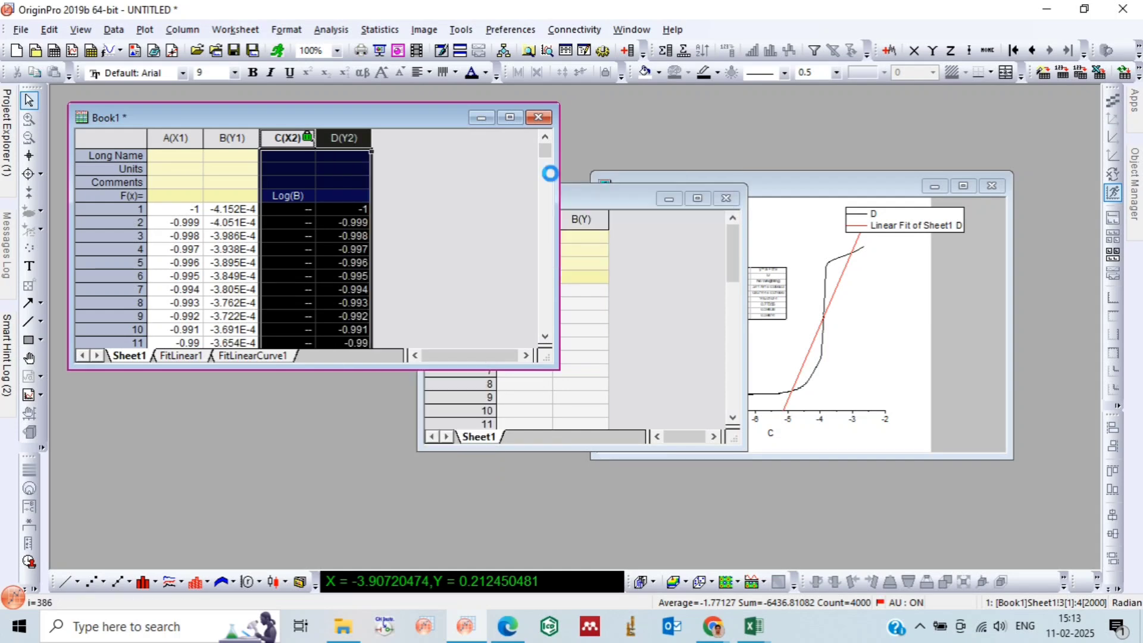
- Paste the copied columns into Book2 starting at cell A1
click(651, 301)
click(511, 292)
right_click(511, 293)
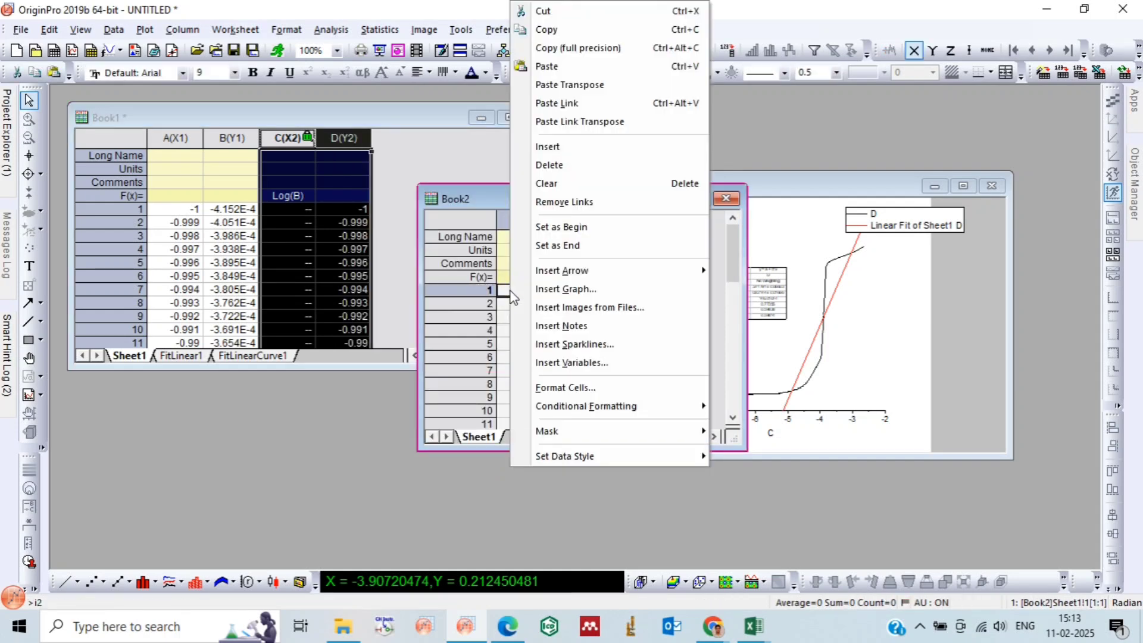
click(546, 67)
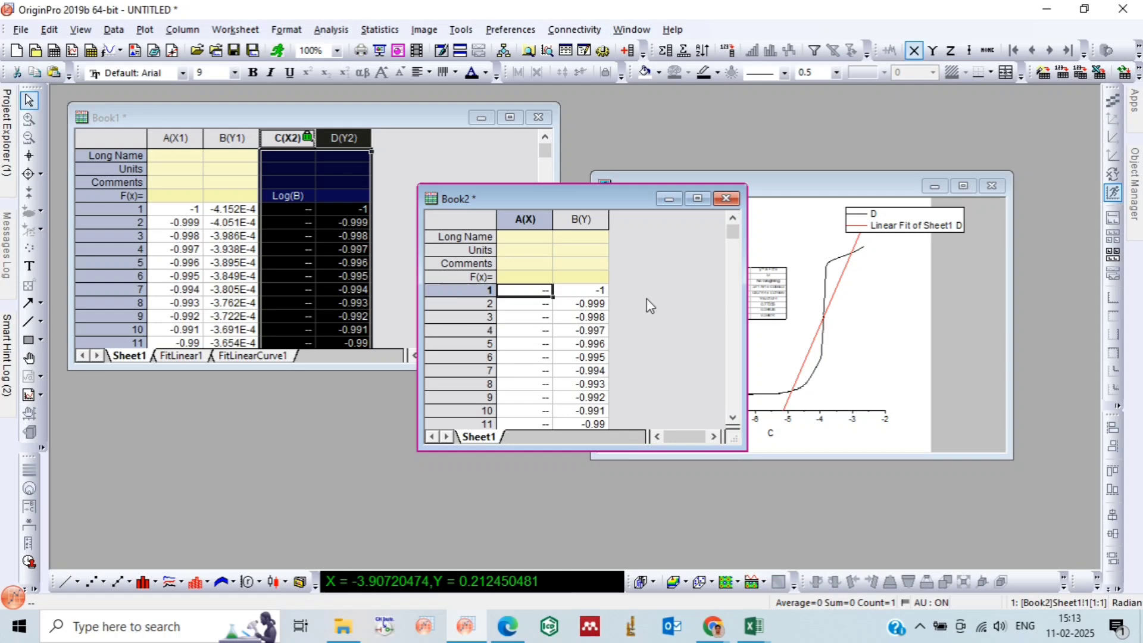
click(658, 312)
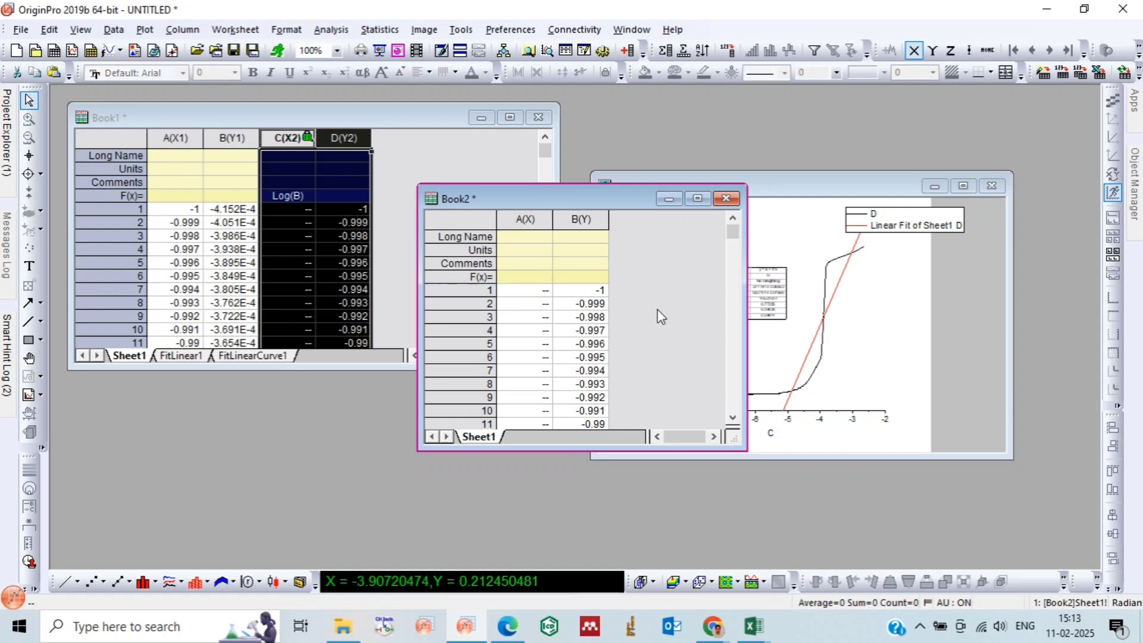
- Delete the leading rows of Book2 that precede the linear region
mouse_move(479, 291)
mouse_down()
mouse_move(480, 479)
mouse_move(489, 257)
mouse_move(475, 275)
mouse_move(471, 356)
mouse_move(468, 303)
mouse_up()
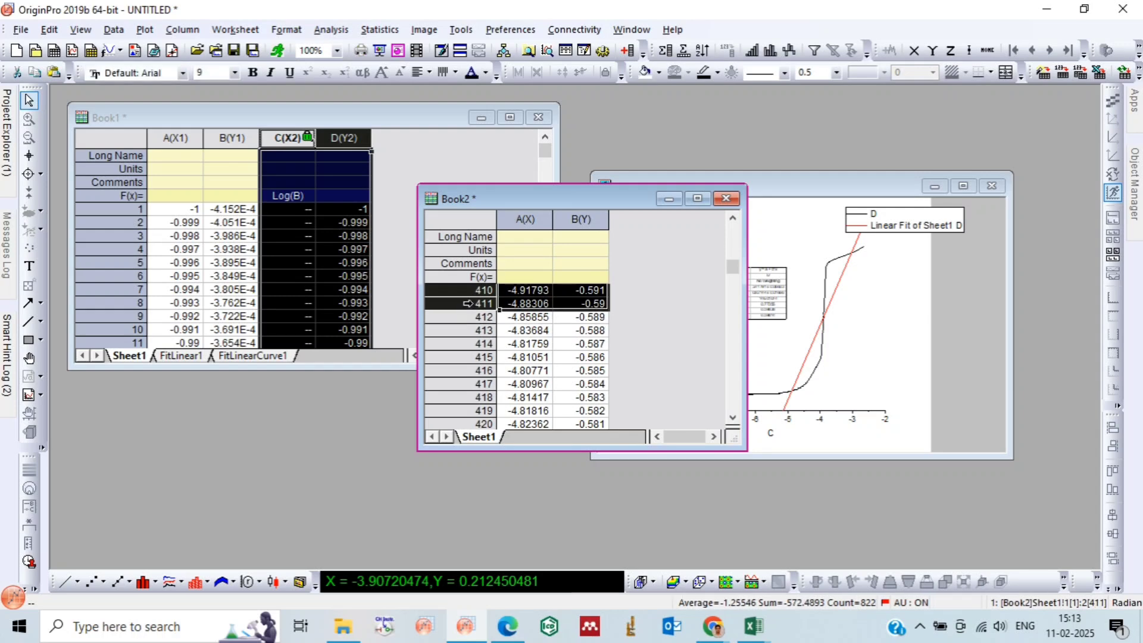
right_click(468, 303)
click(515, 155)
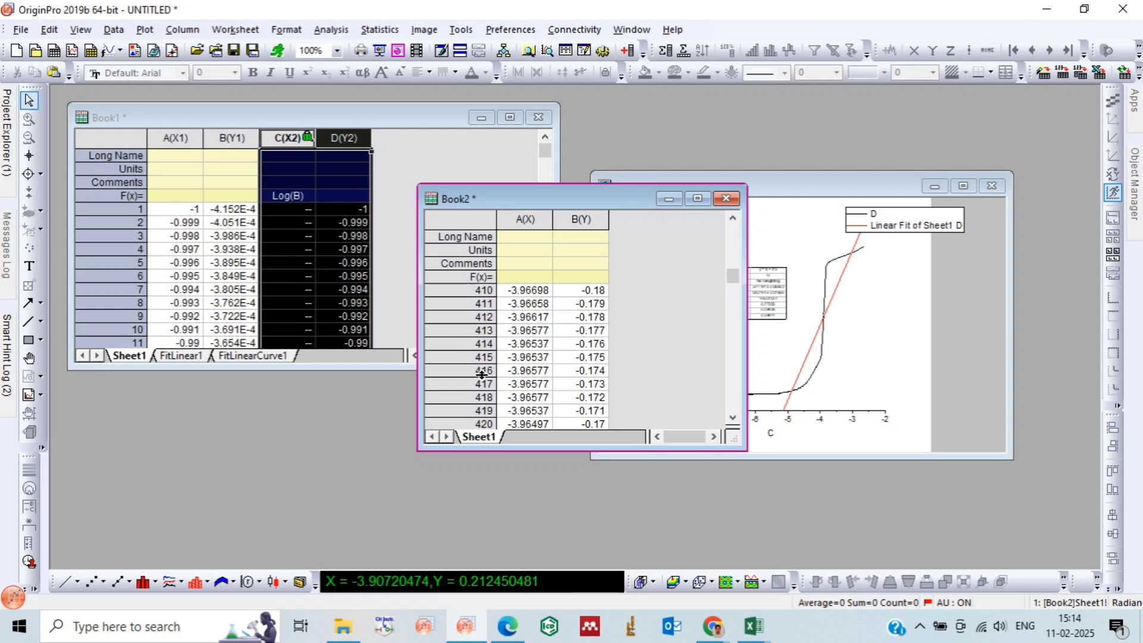
- Delete rows 757 through 1589 so Book2's data ends at row 756
scroll(484, 365, down, 2)
scroll(479, 350, up, 1)
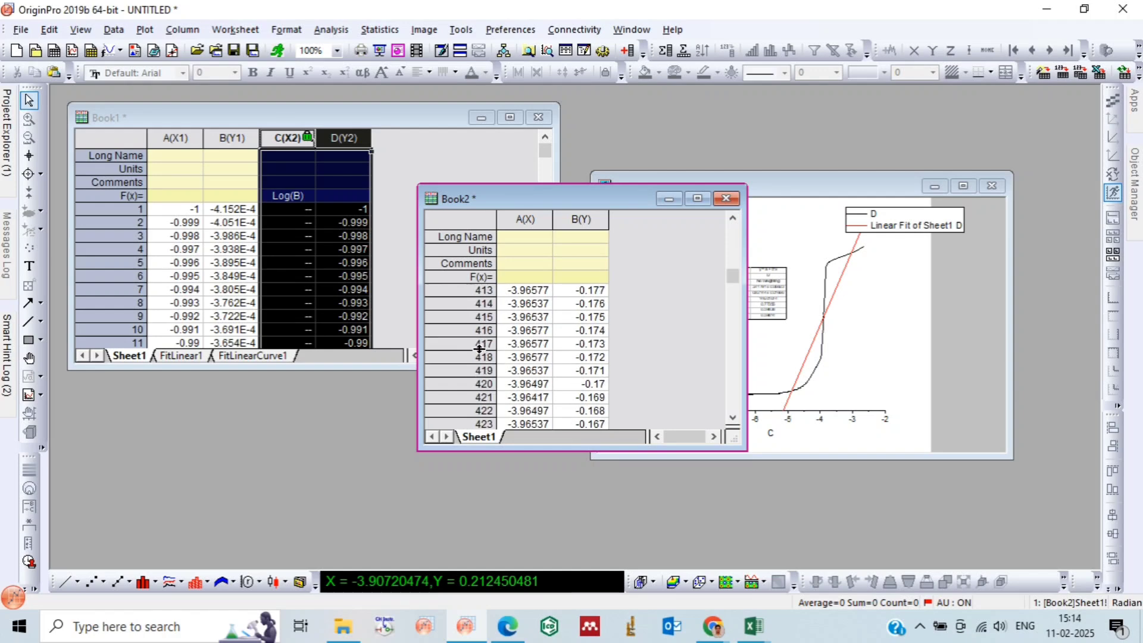
scroll(479, 350, down, 6)
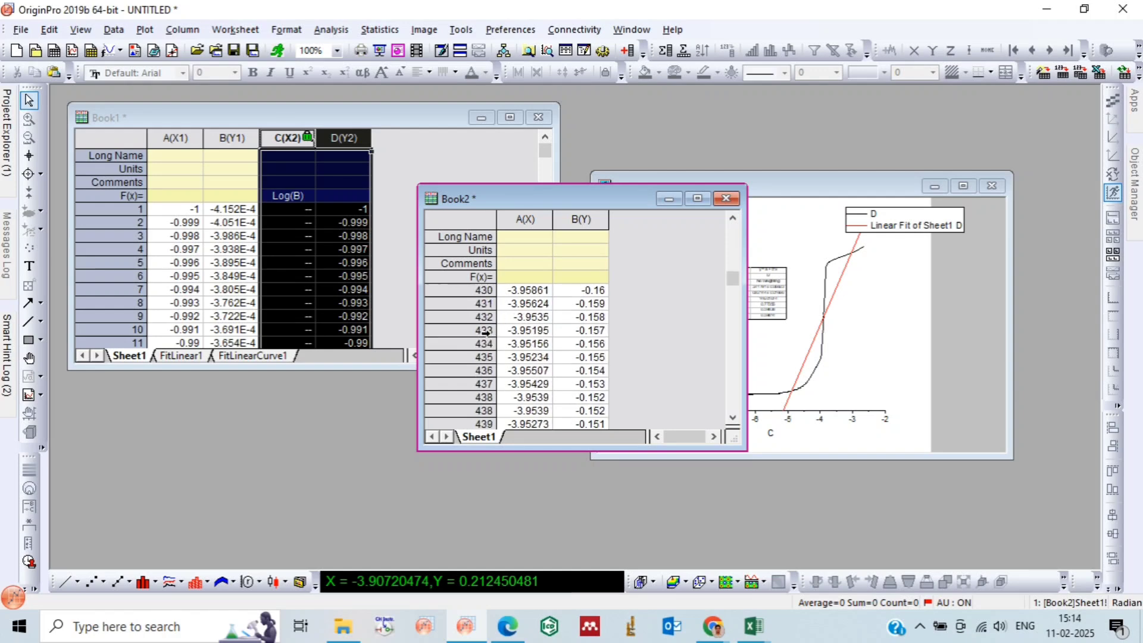
scroll(512, 348, down, 3)
drag(732, 279, 734, 316)
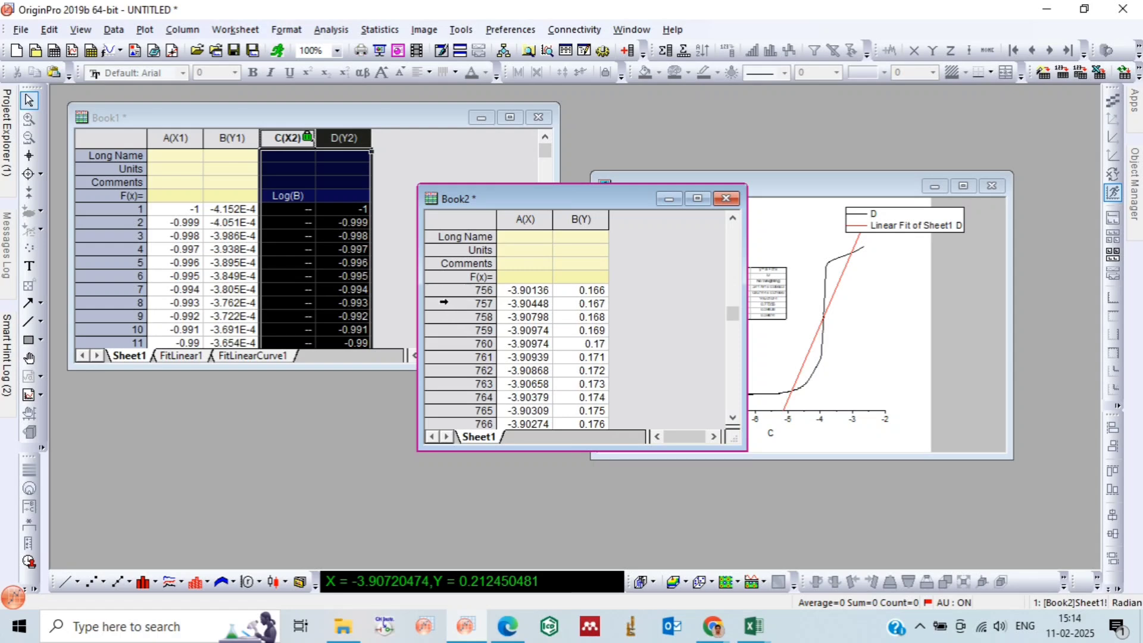
drag(446, 303, 452, 468)
right_click(565, 372)
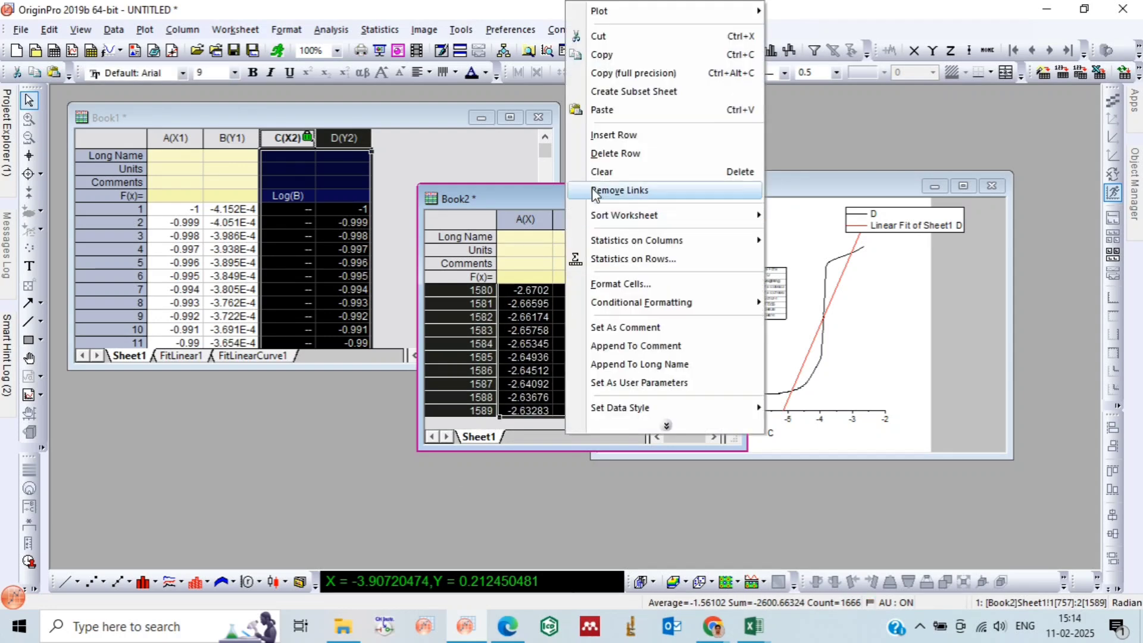
click(610, 154)
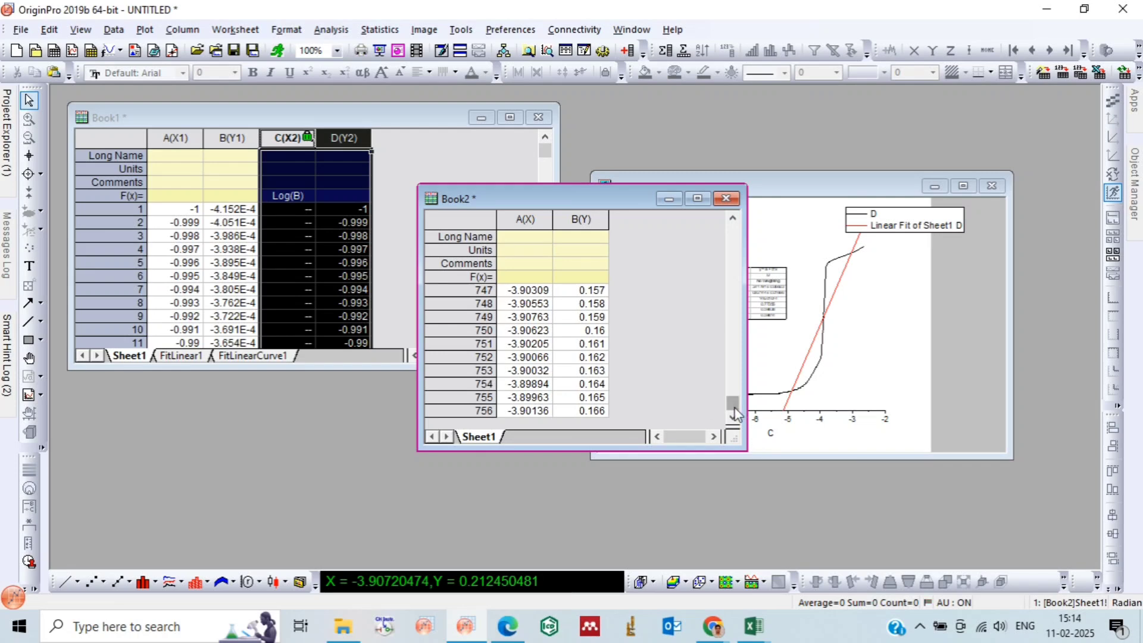
drag(732, 337, 733, 226)
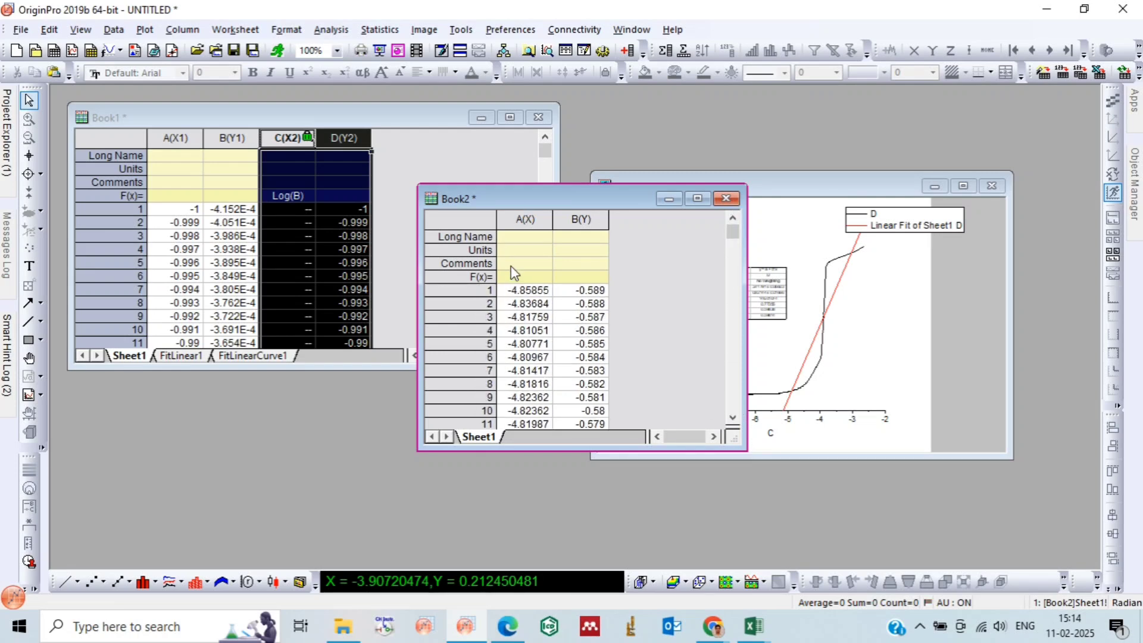
click(529, 236)
- Name column A 'Log(Current density)'
double_click(546, 237)
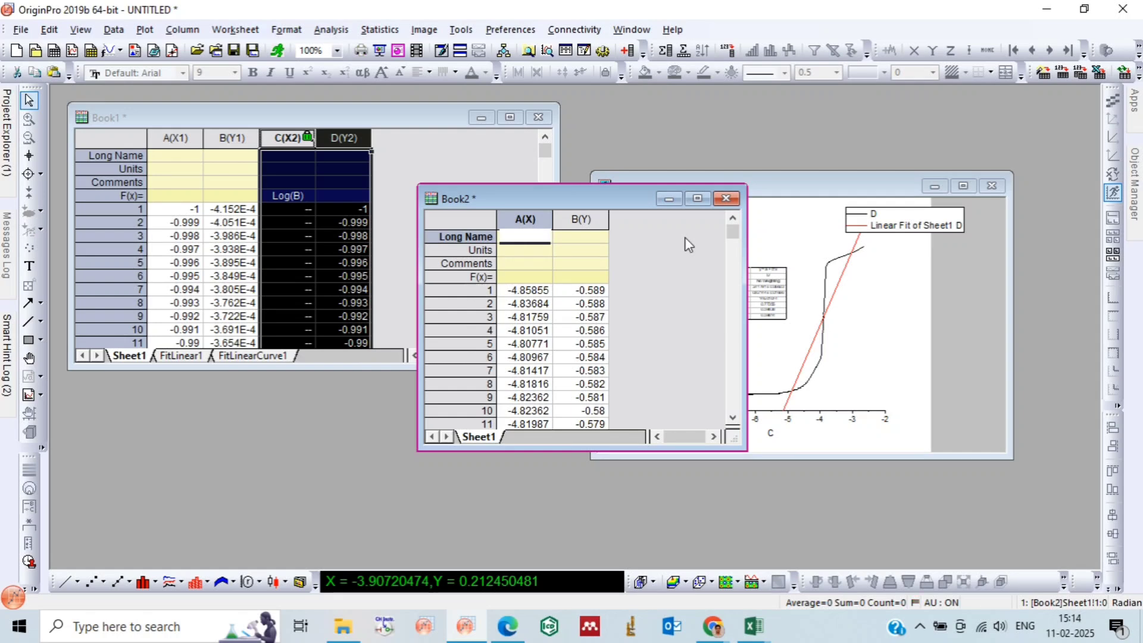
text(Log()
text(Cur)
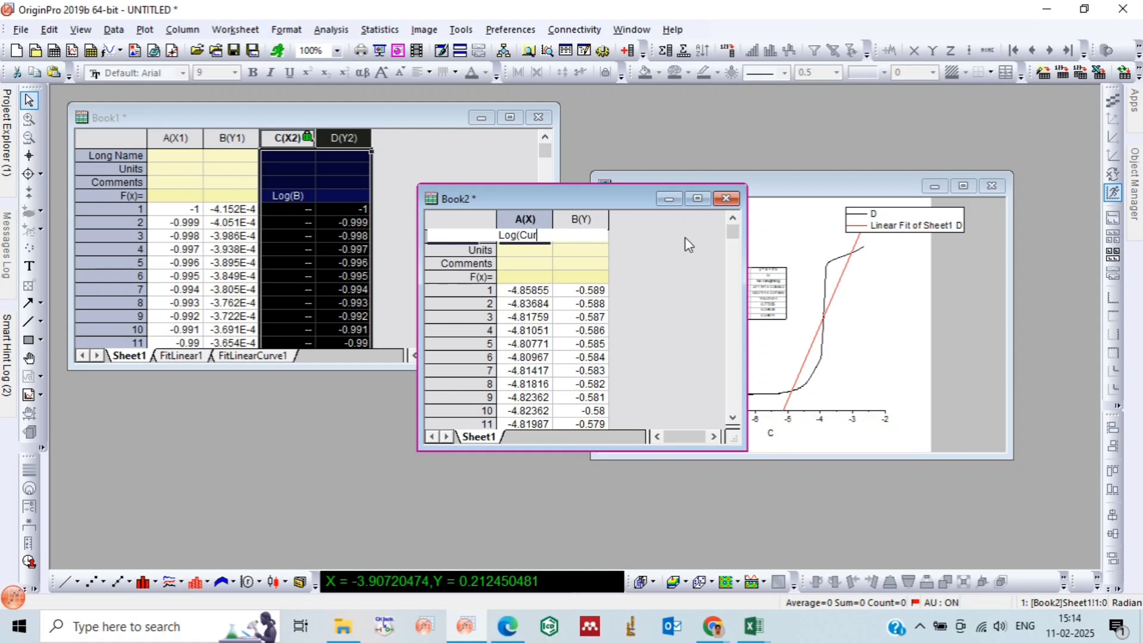
text(rent densit)
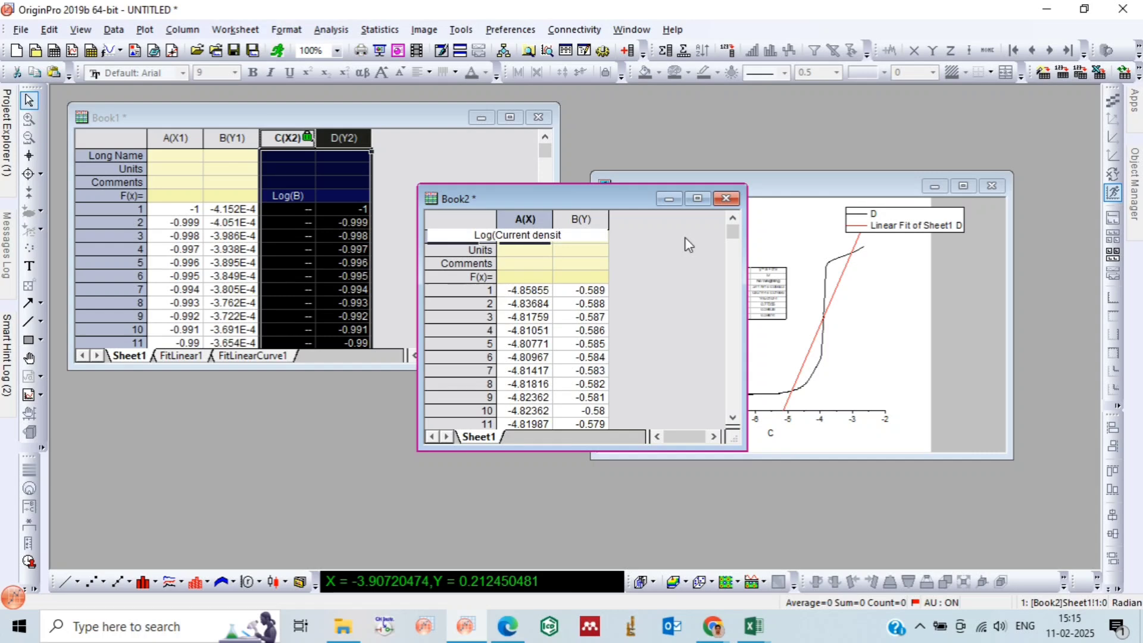
text(y)
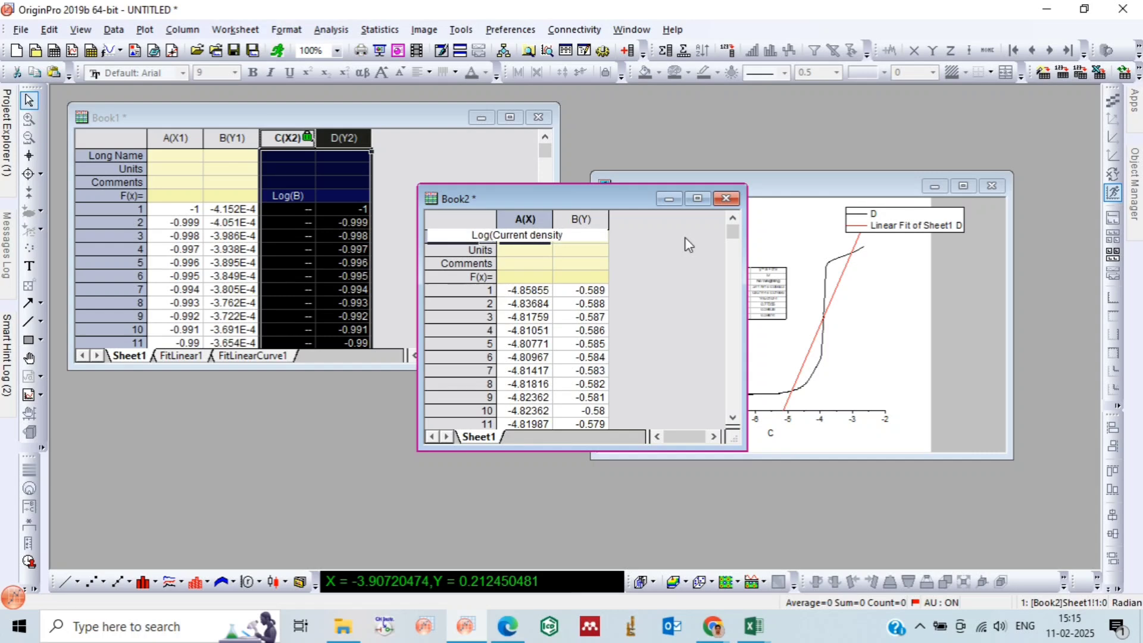
text( ))
key(Left)
key(BackSpace)
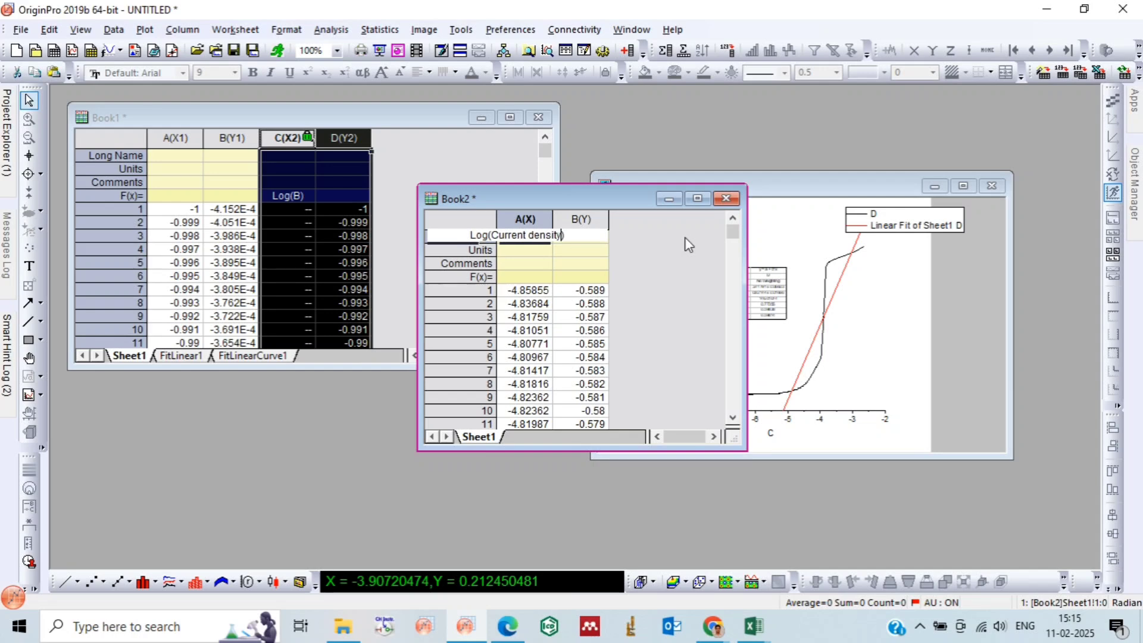
click(646, 255)
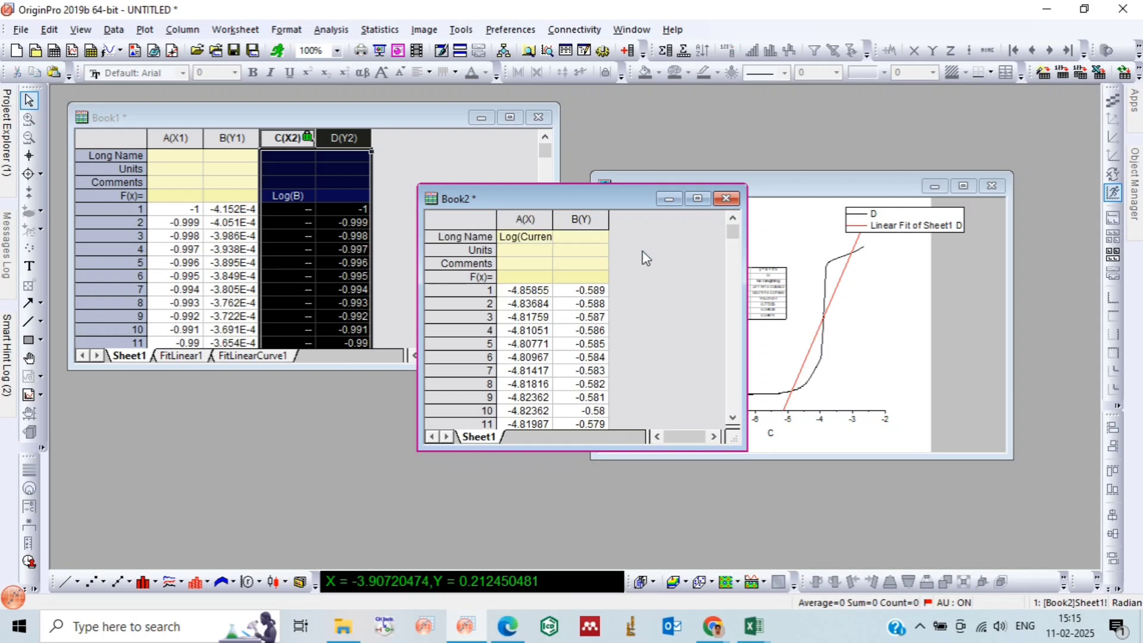
- Name column B 'Potential vs Ag/AgCl' with units V
double_click(581, 238)
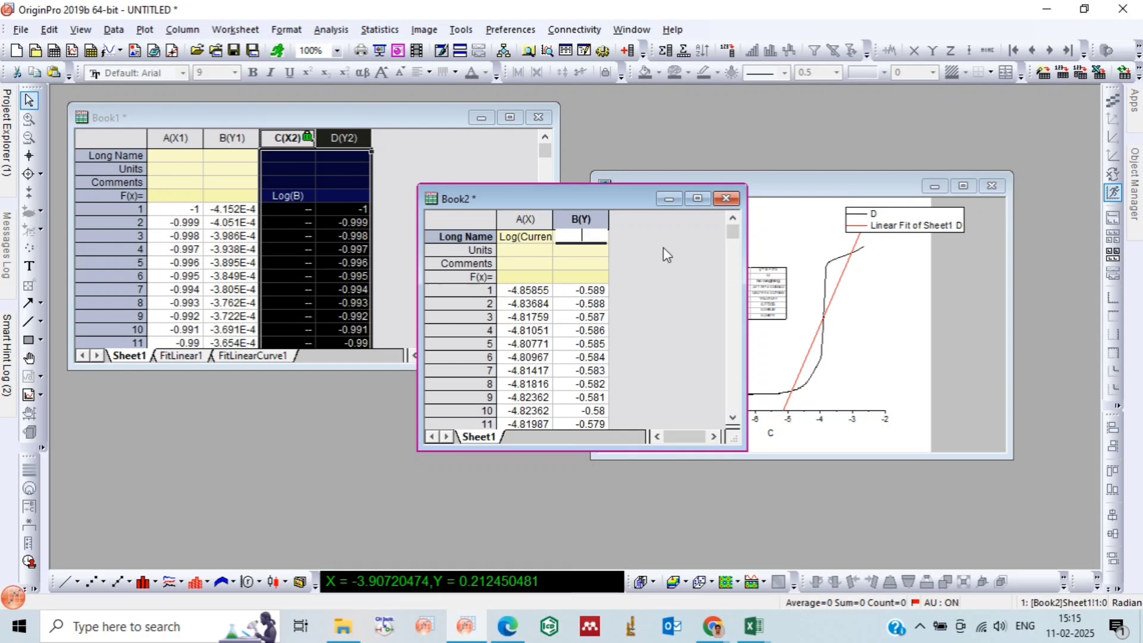
text(Potential vs A)
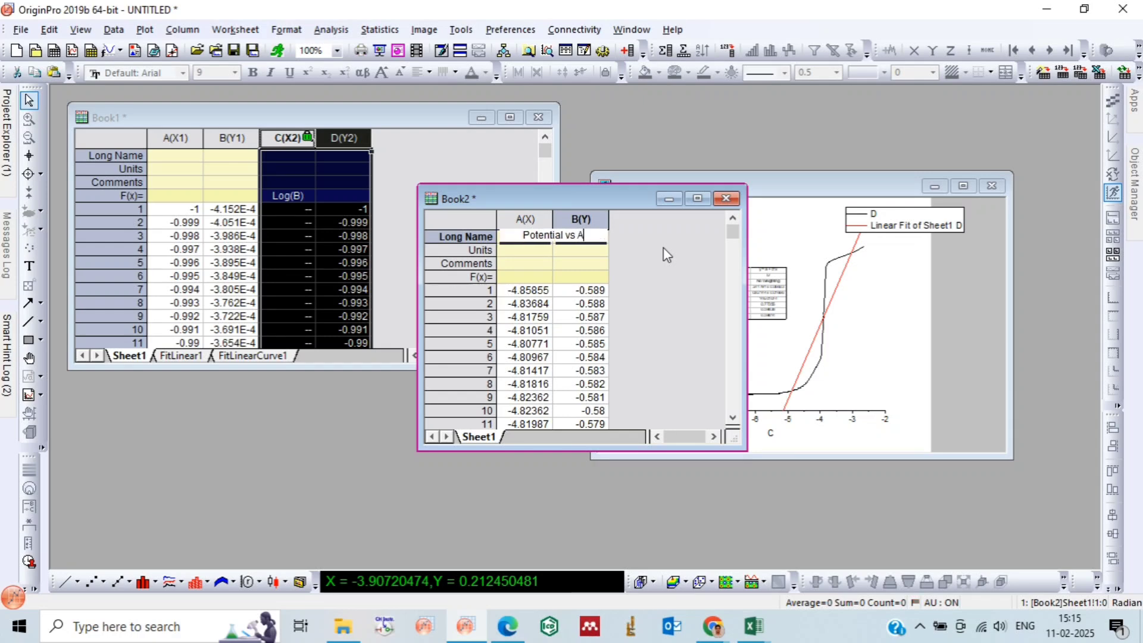
text(g/AgCl)
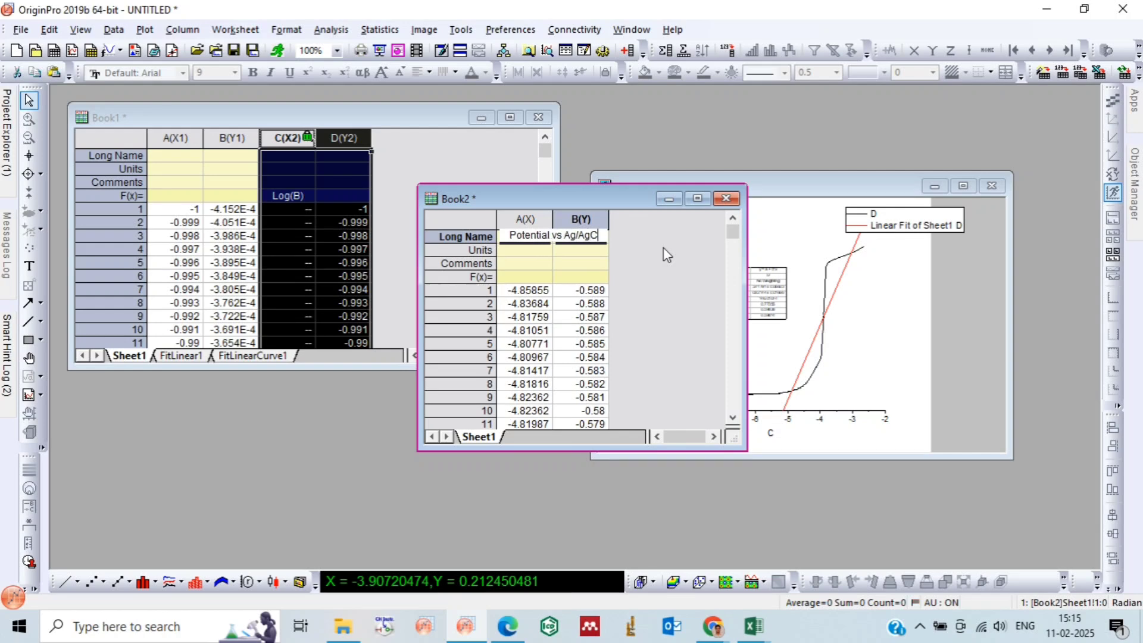
click(589, 252)
text(V)
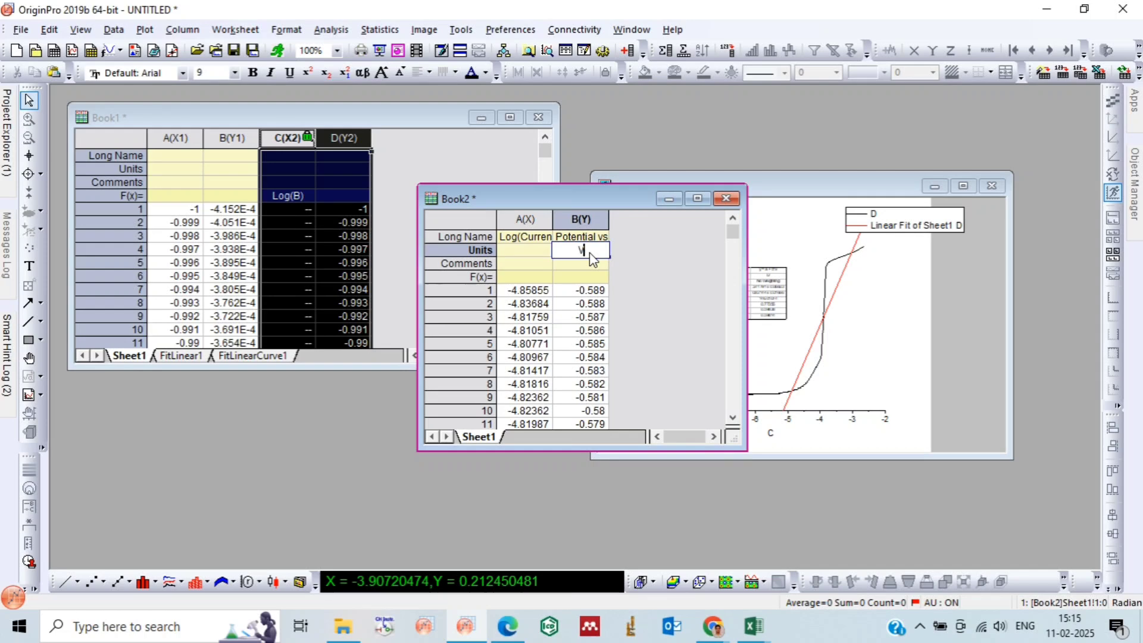
- Give column A the units mA/cm² with a superscript 2
double_click(515, 253)
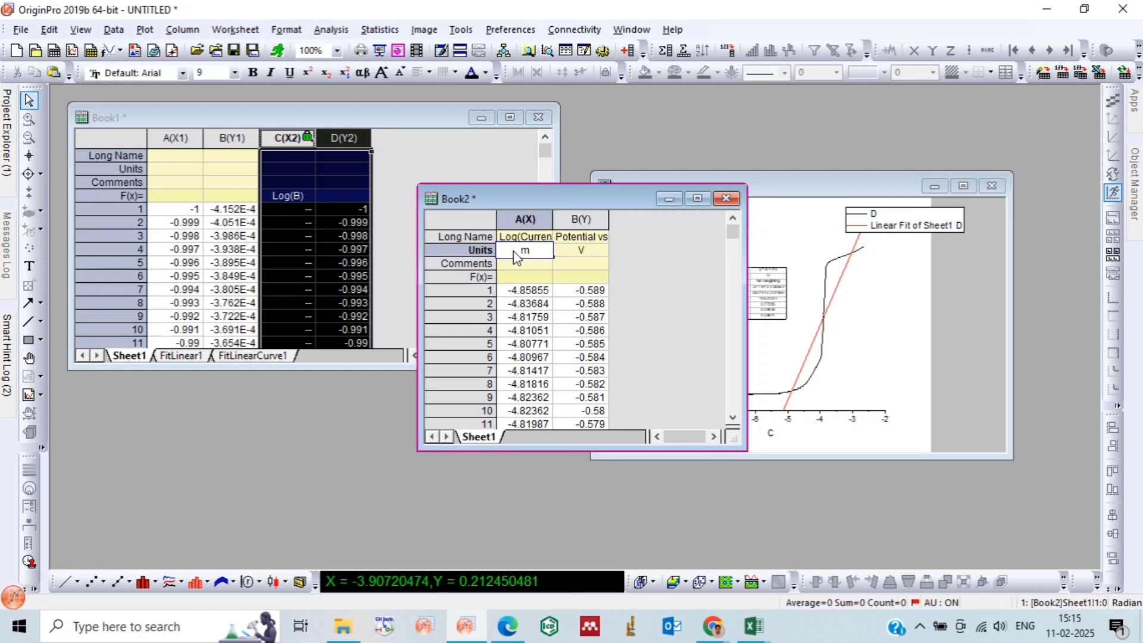
text(mA/cm)
click(309, 70)
text(2)
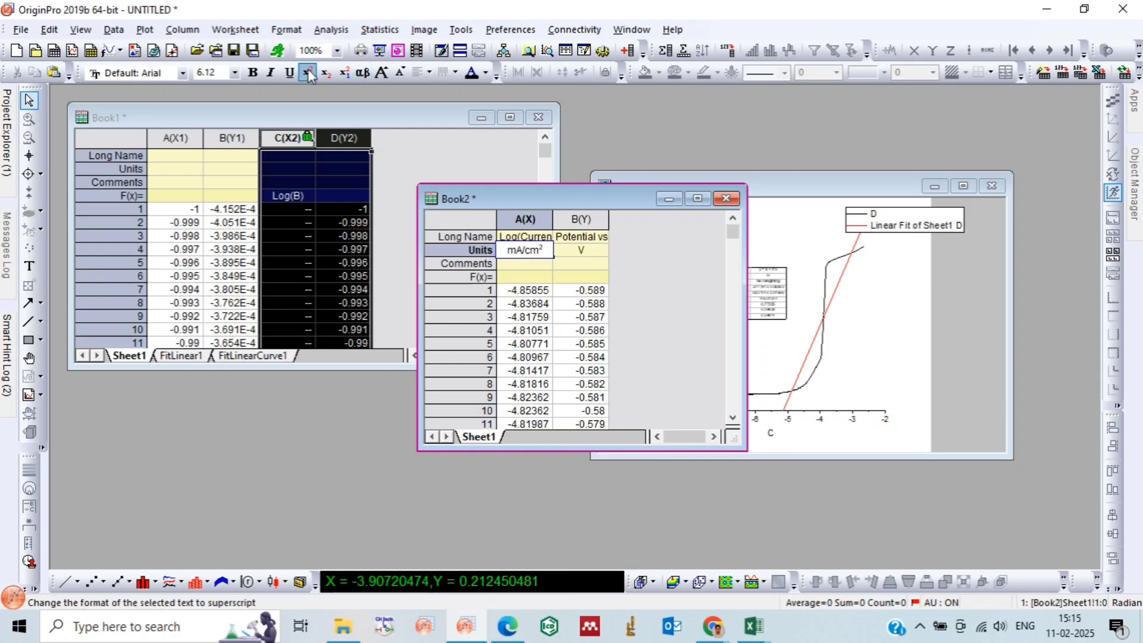
click(663, 337)
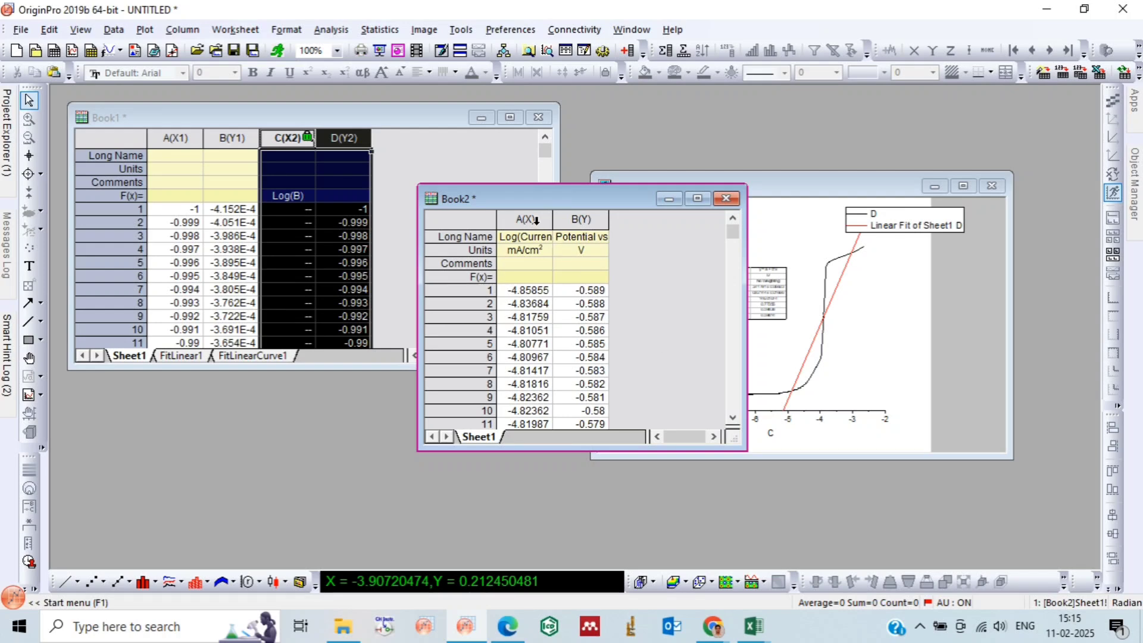
- Plot columns A and B as a line graph, preview Line+Symbol and Scatter, then revert to Line
drag(540, 222, 580, 221)
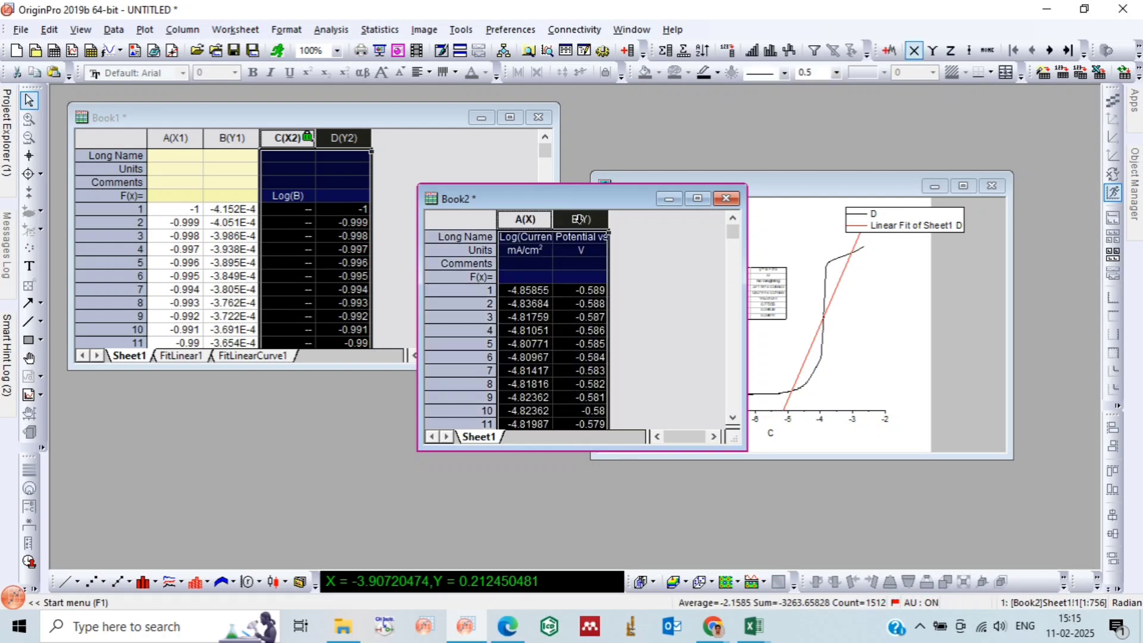
click(63, 582)
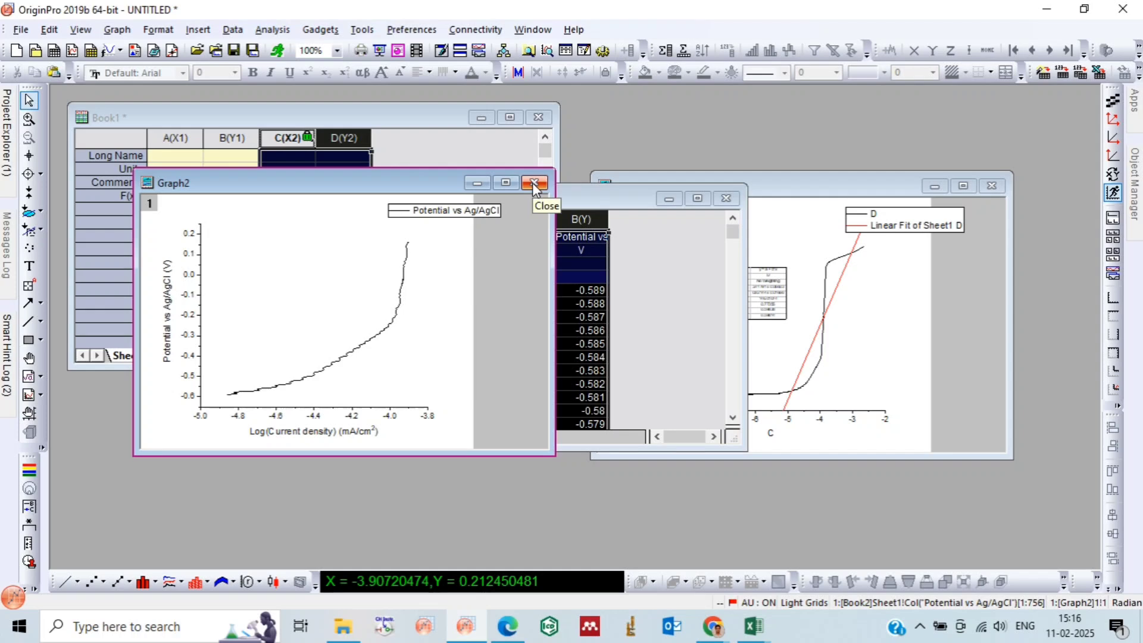
click(93, 582)
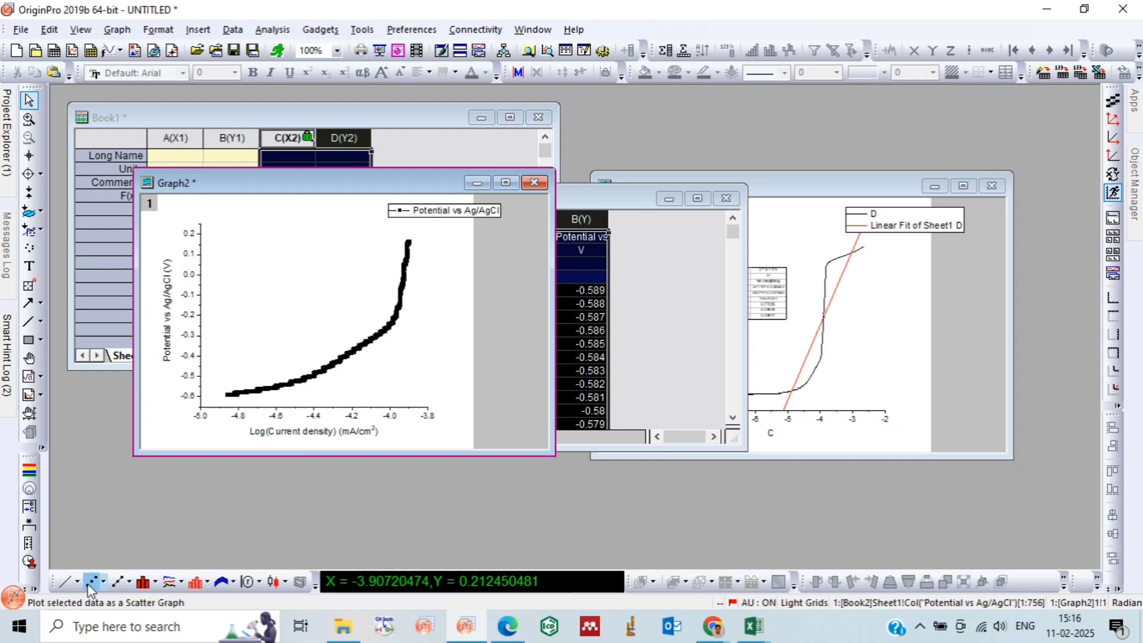
click(93, 582)
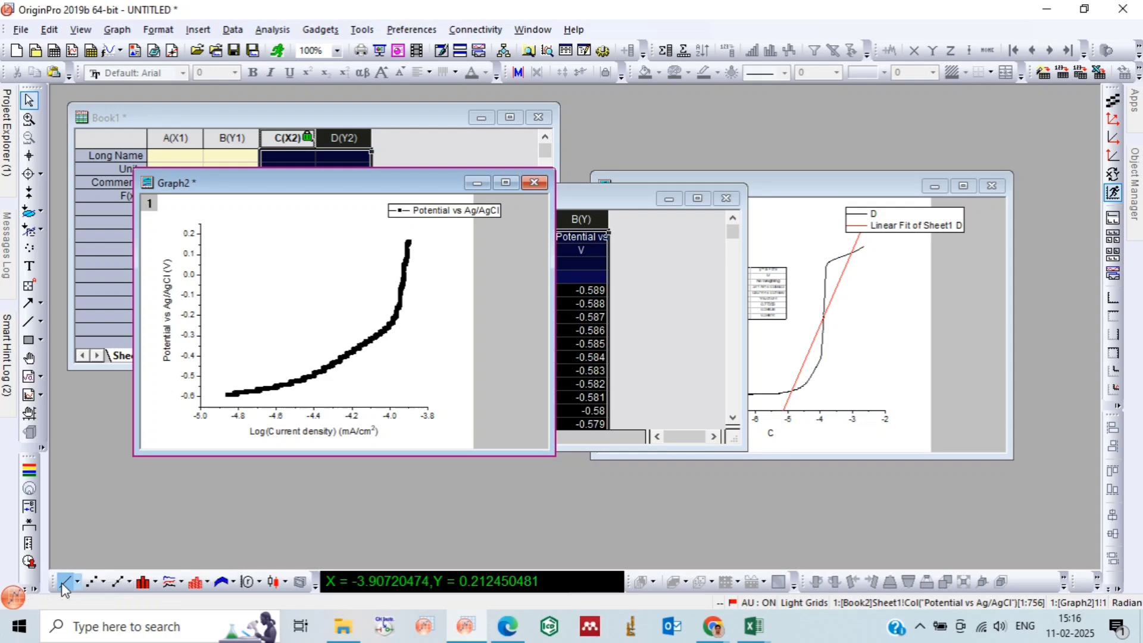
click(64, 583)
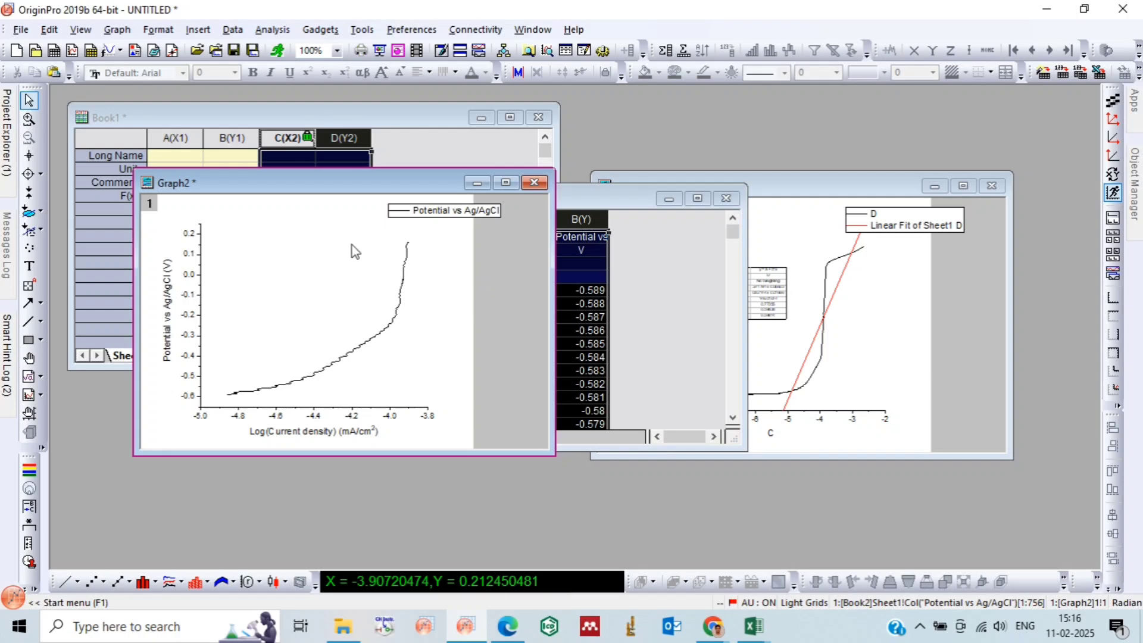
- Drag the Graph2 window rightward so Book1 and Book2 are visible beside it
drag(372, 190, 803, 245)
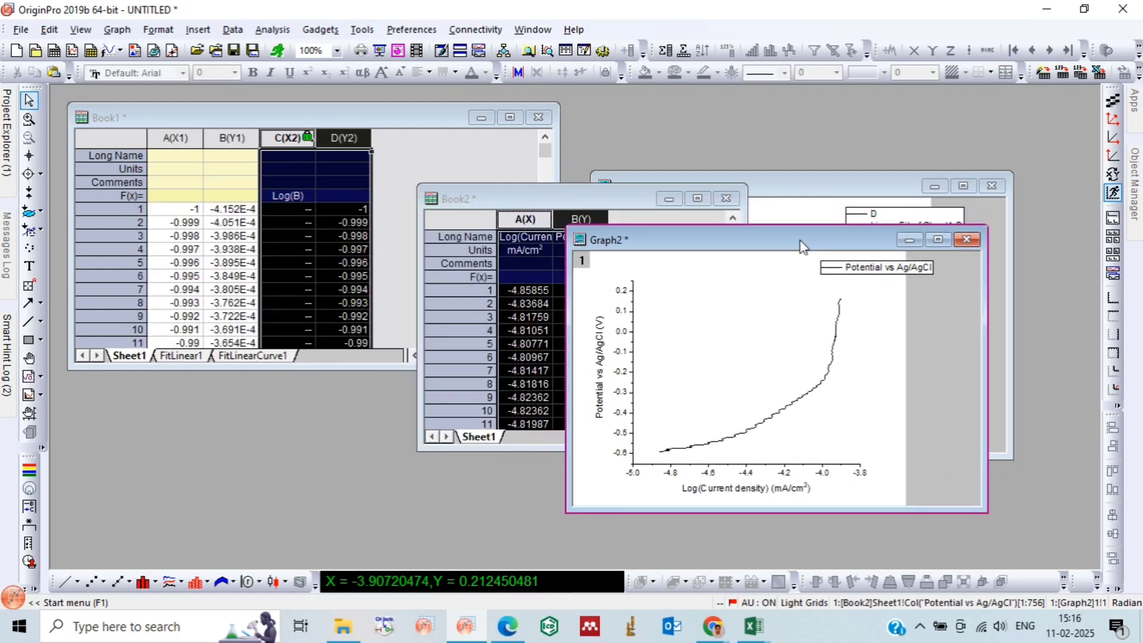